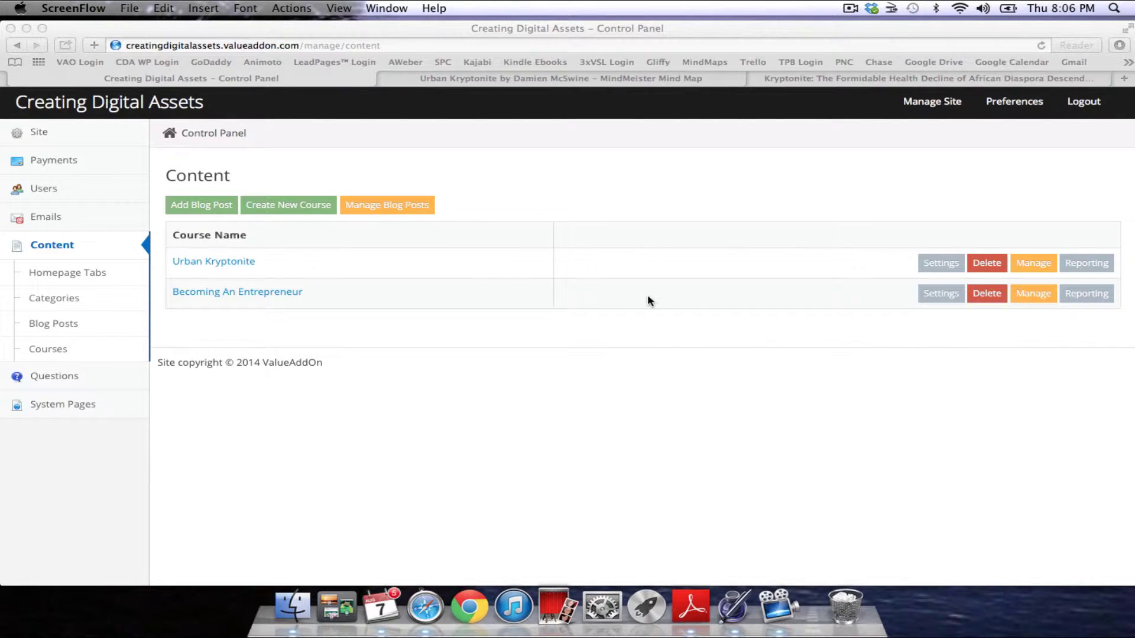
# - Examine the Amazon product page of the Urban Kryptonite book, including its description, product details, editorial reviews and customer reviews
pyautogui.click(859, 81)
pyautogui.click(859, 80)
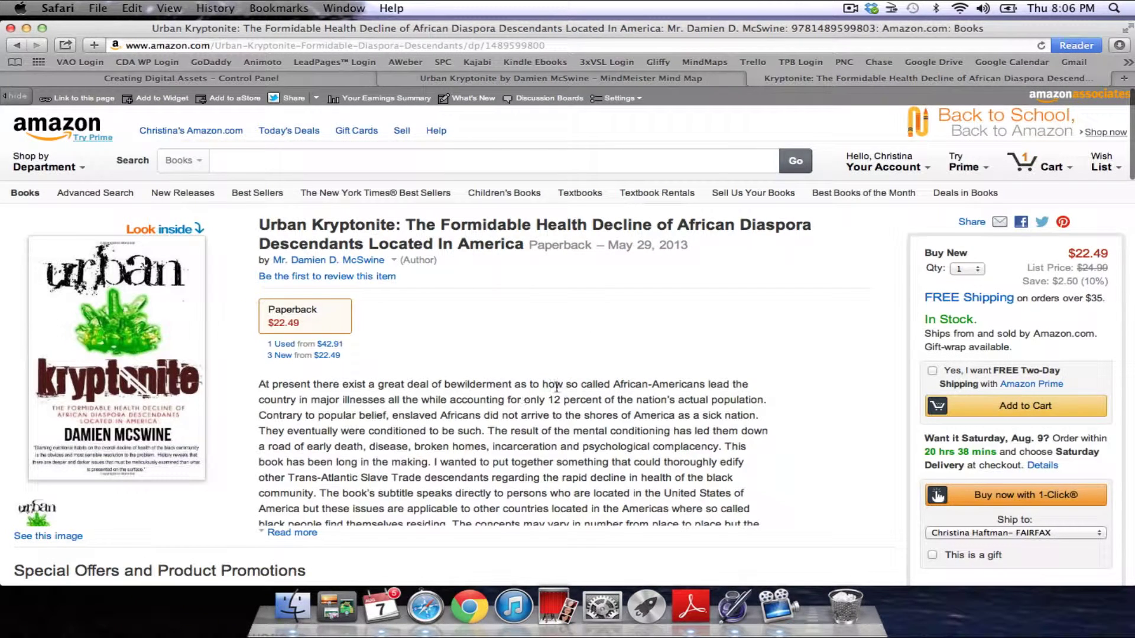
pyautogui.scroll(-2, 557, 387)
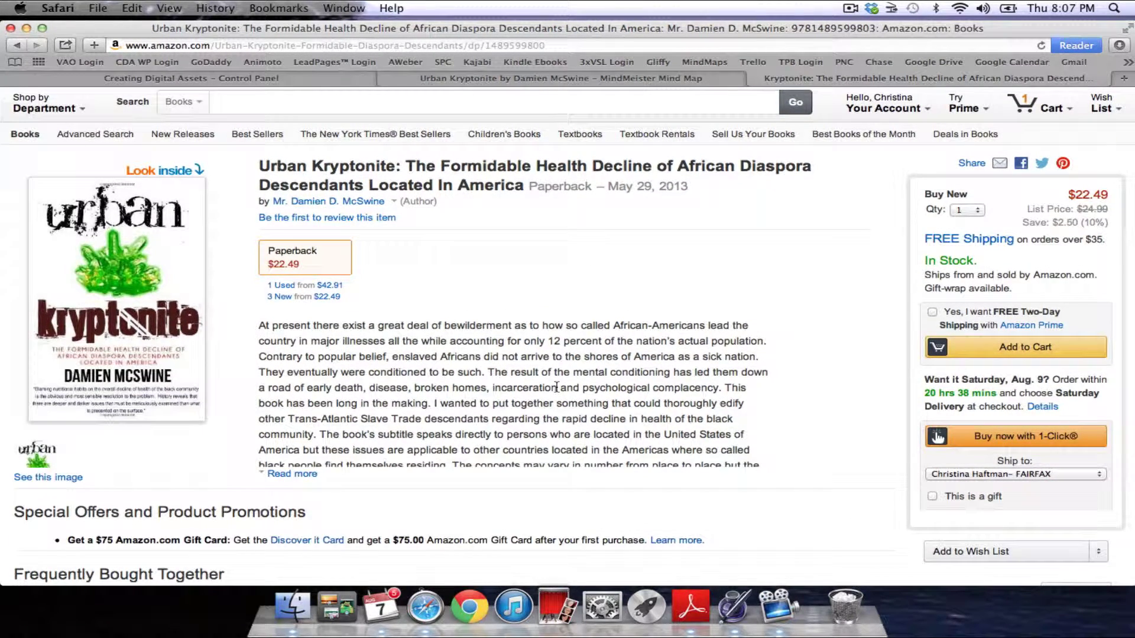
pyautogui.scroll(-3, 556, 387)
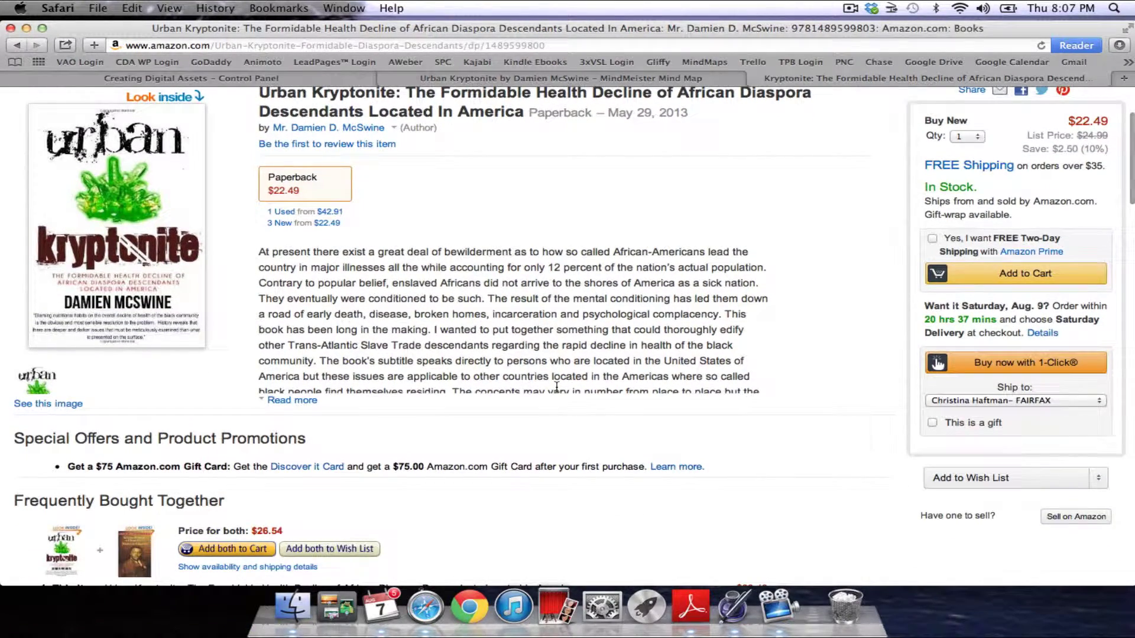
pyautogui.scroll(-4, 556, 387)
pyautogui.scroll(-18, 557, 387)
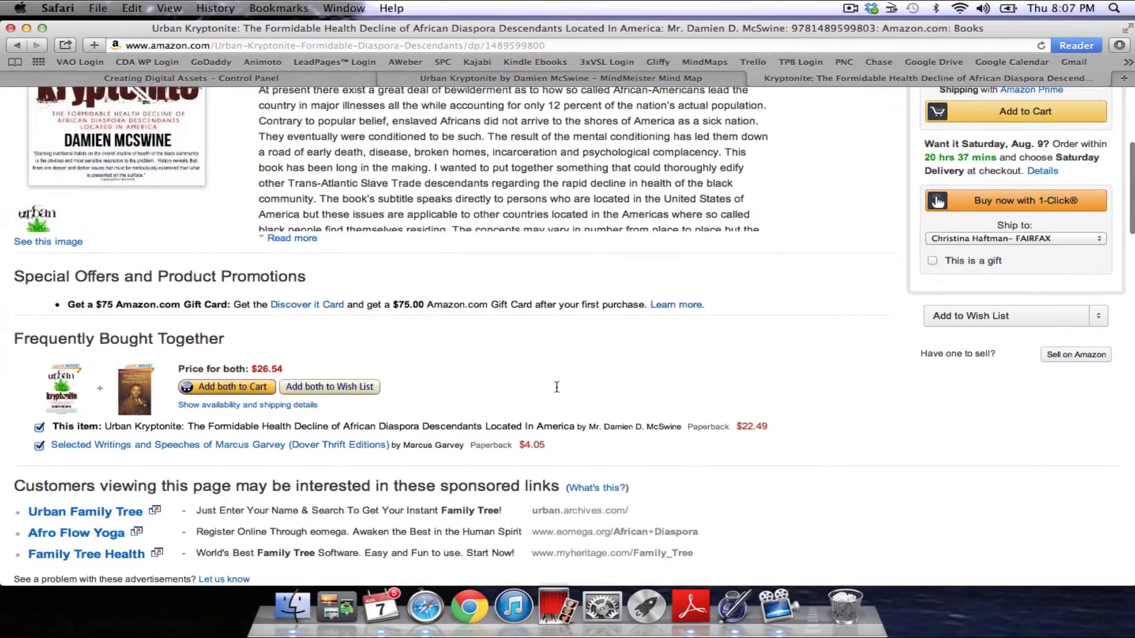
pyautogui.scroll(-20, 558, 392)
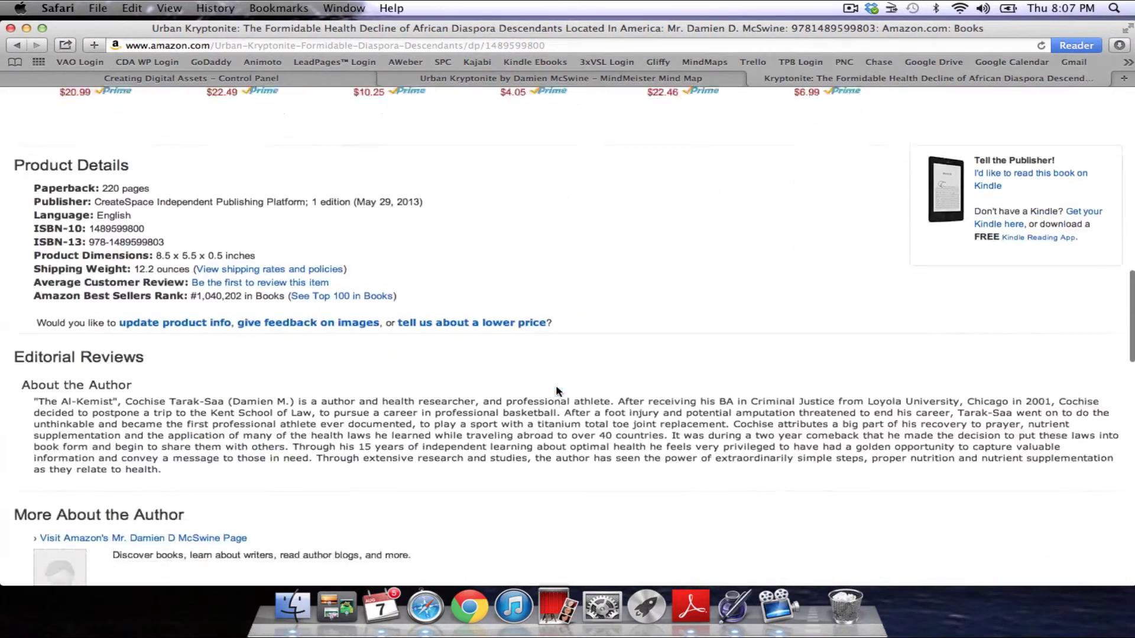
pyautogui.scroll(-3, 557, 391)
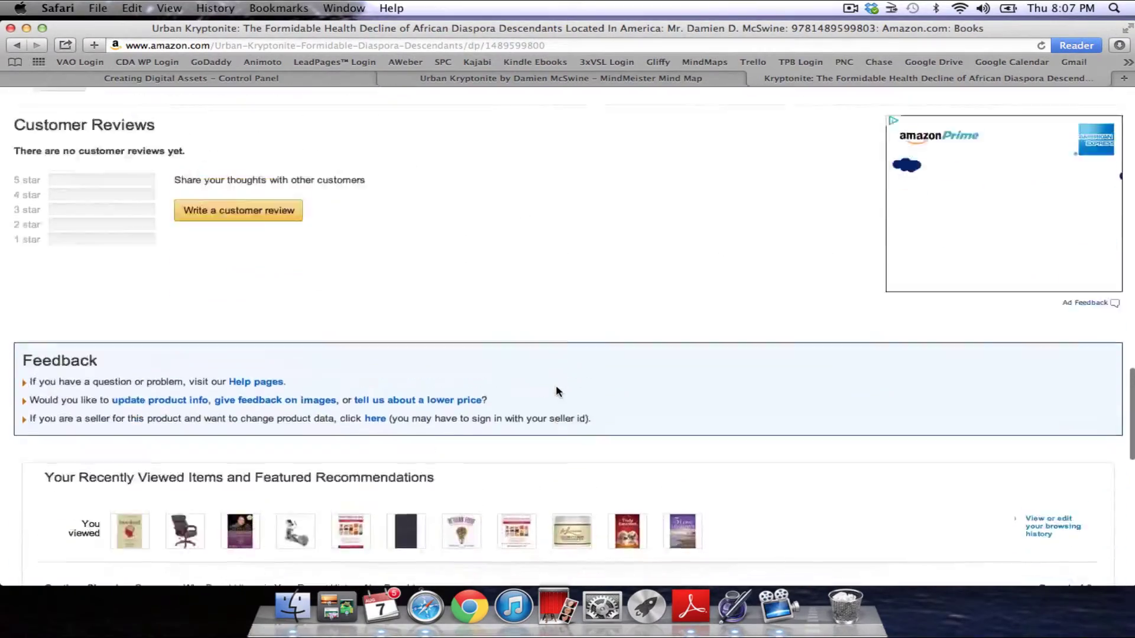
pyautogui.scroll(20, 558, 392)
pyautogui.scroll(10, 556, 391)
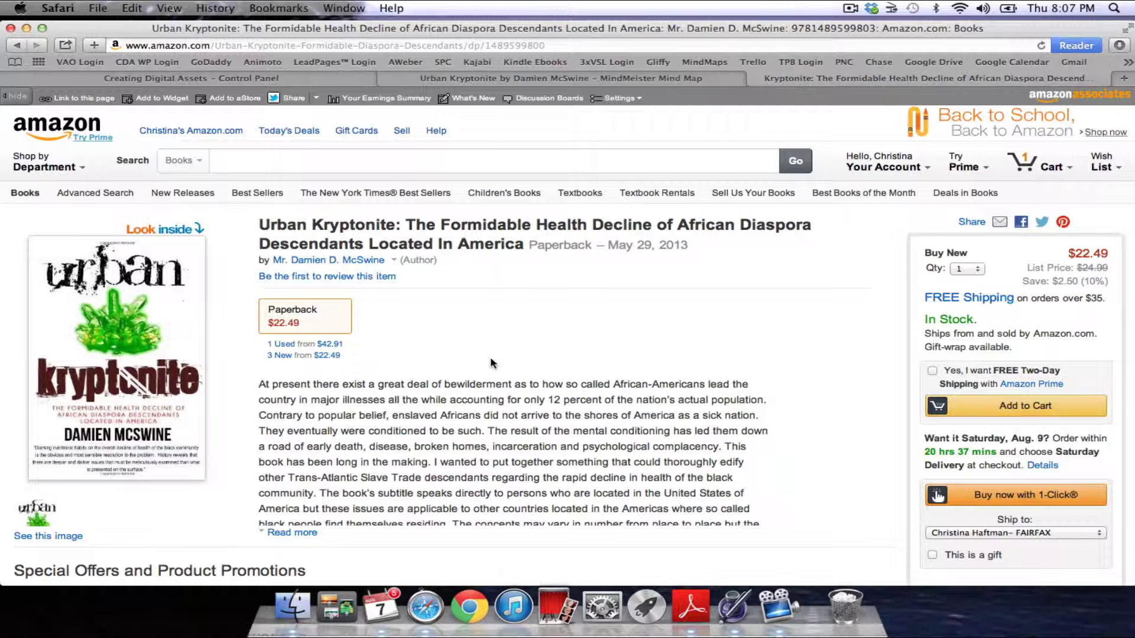
# - Glance at the Urban Kryptonite mind map, and open the Urban Kryptonite course from the site's course list
pyautogui.click(533, 82)
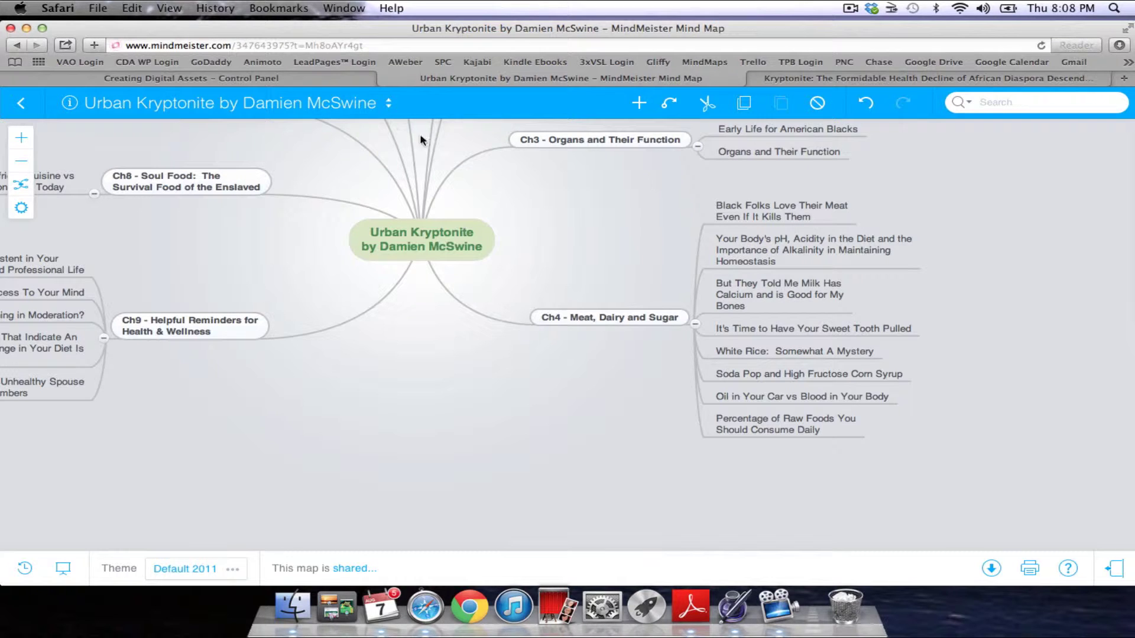
pyautogui.click(331, 78)
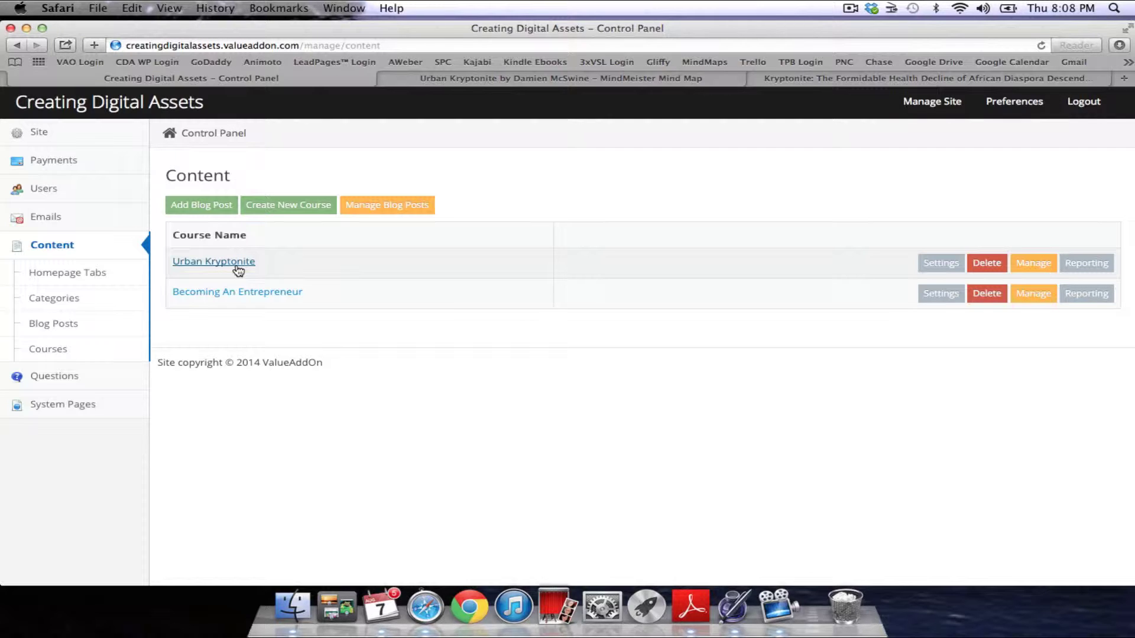
pyautogui.click(238, 266)
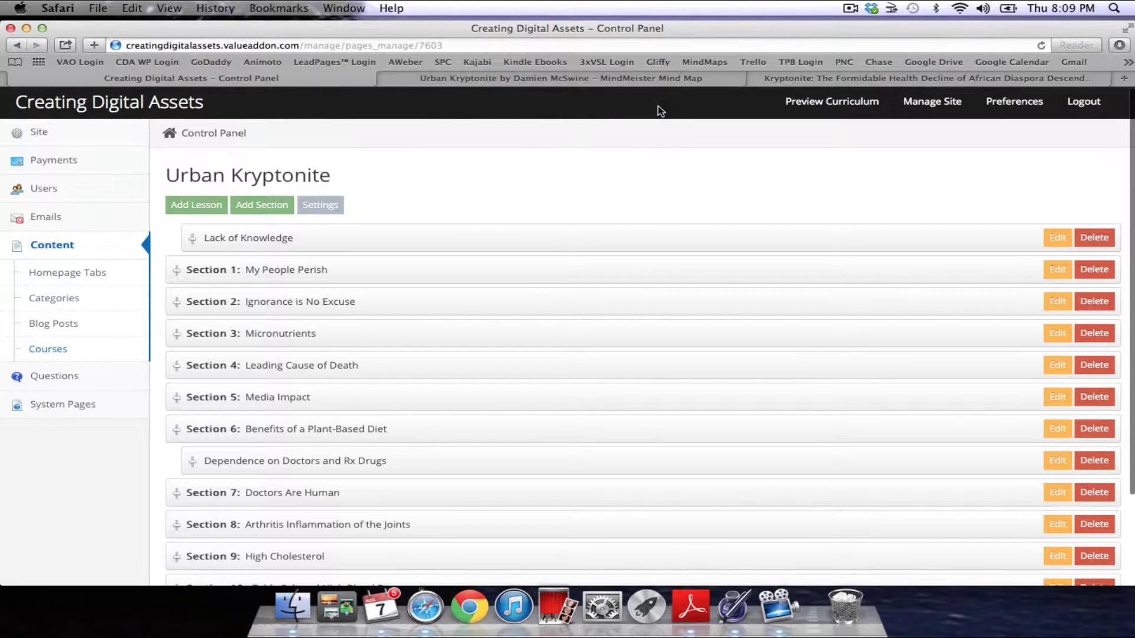
# - Bring up the Urban Kryptonite mind map in MindMeister and examine chapters 1 to 3 with their subtopics
pyautogui.click(658, 79)
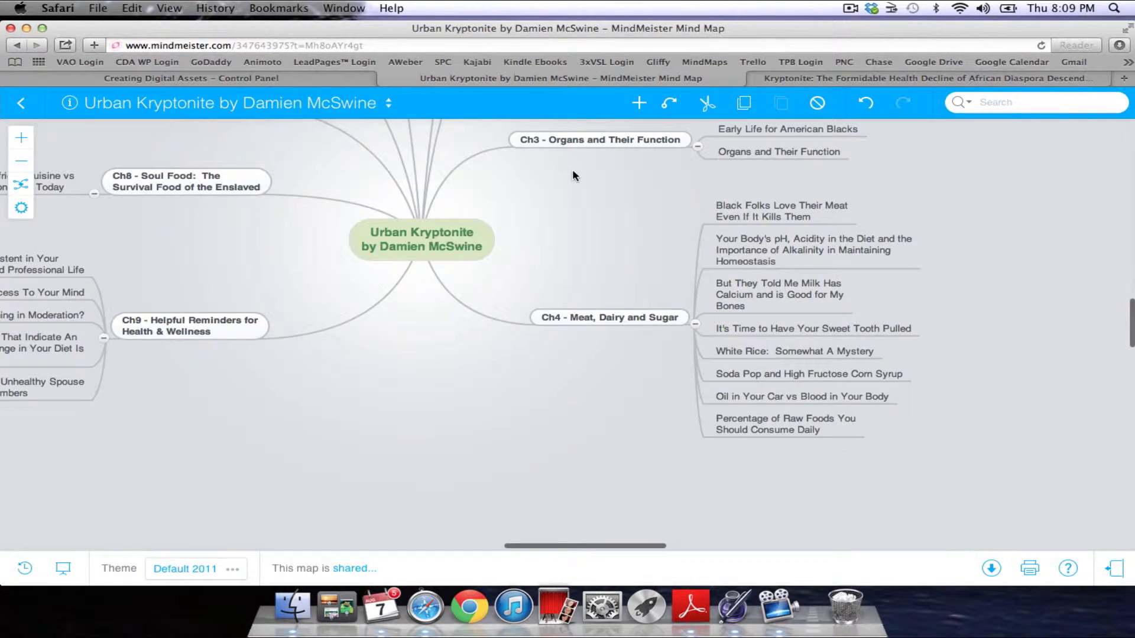
pyautogui.scroll(10, 565, 266)
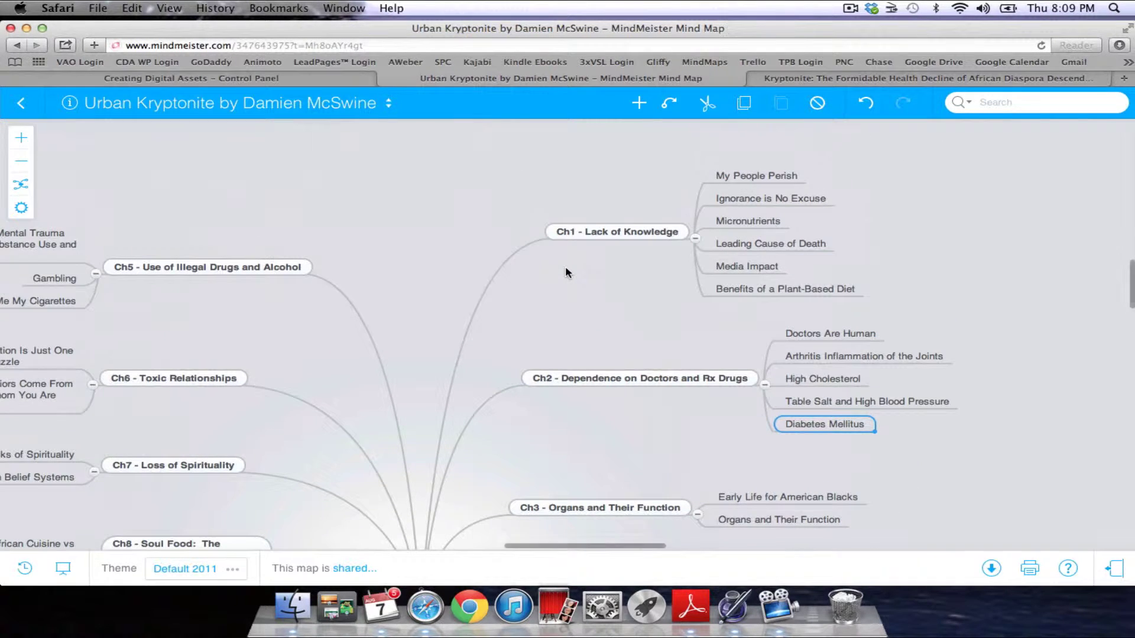
pyautogui.hscroll(-5, 567, 272)
pyautogui.hscroll(-2, 576, 269)
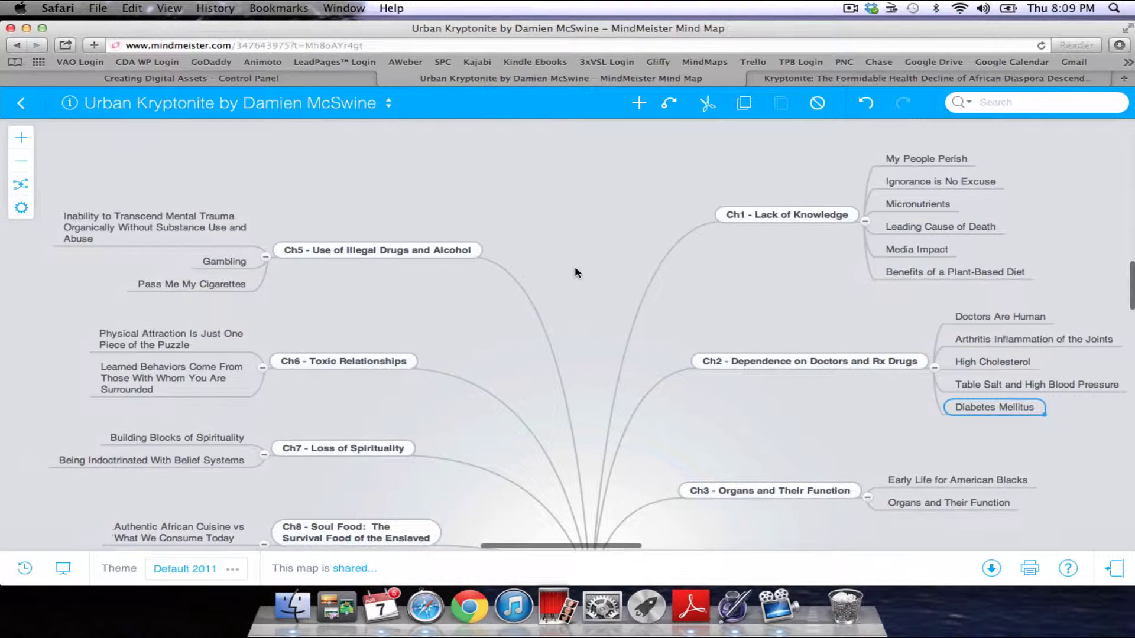
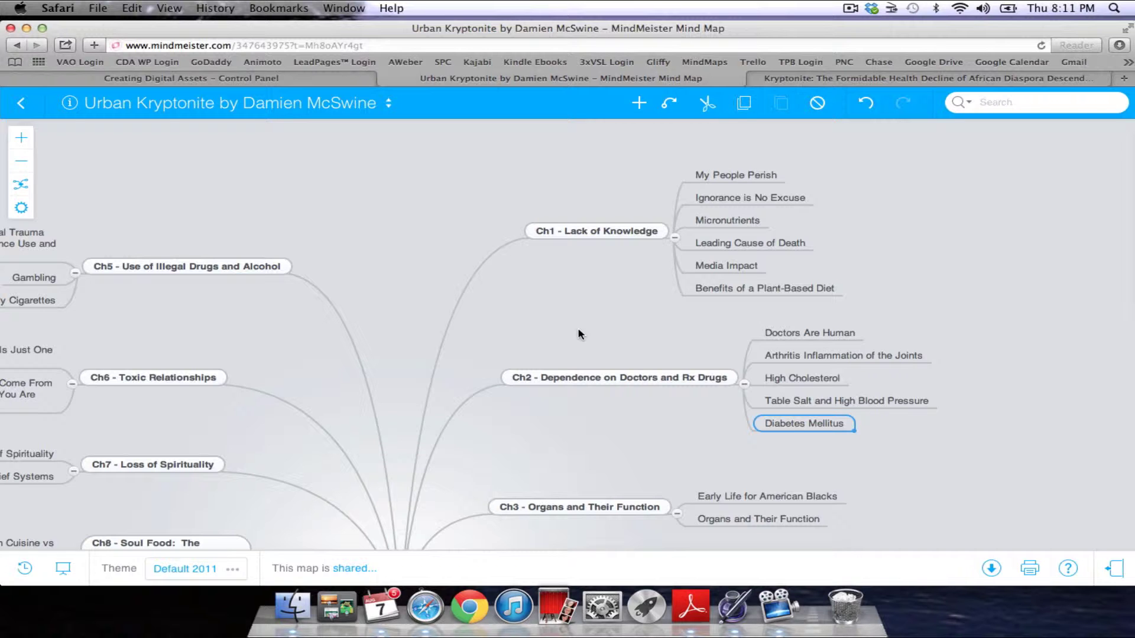
pyautogui.scroll(-10, 460, 365)
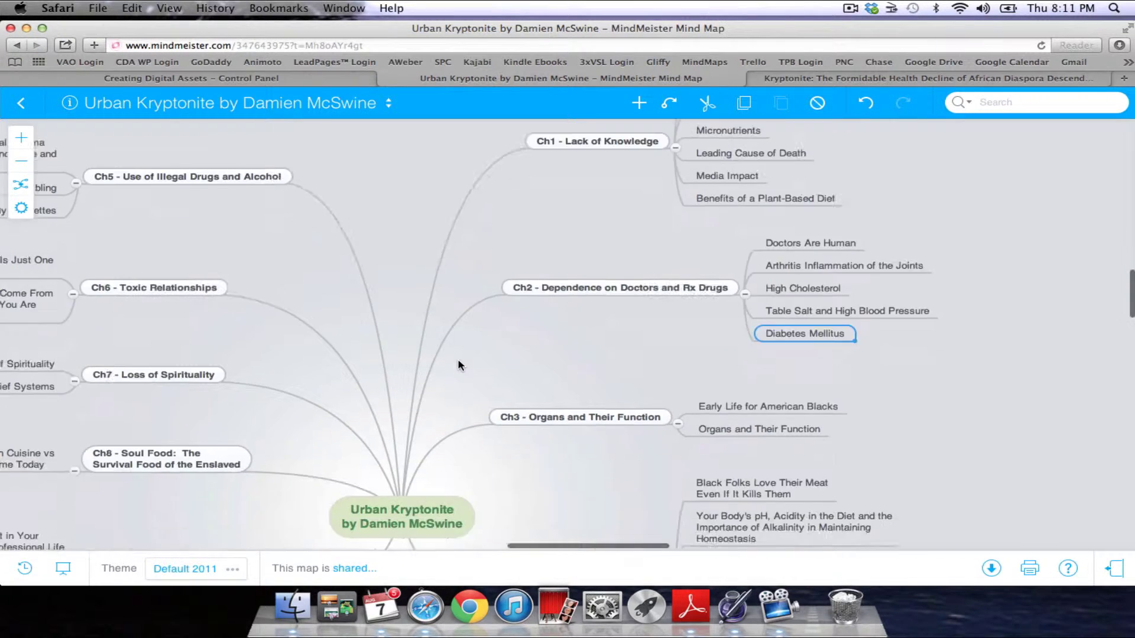
pyautogui.scroll(10, 460, 365)
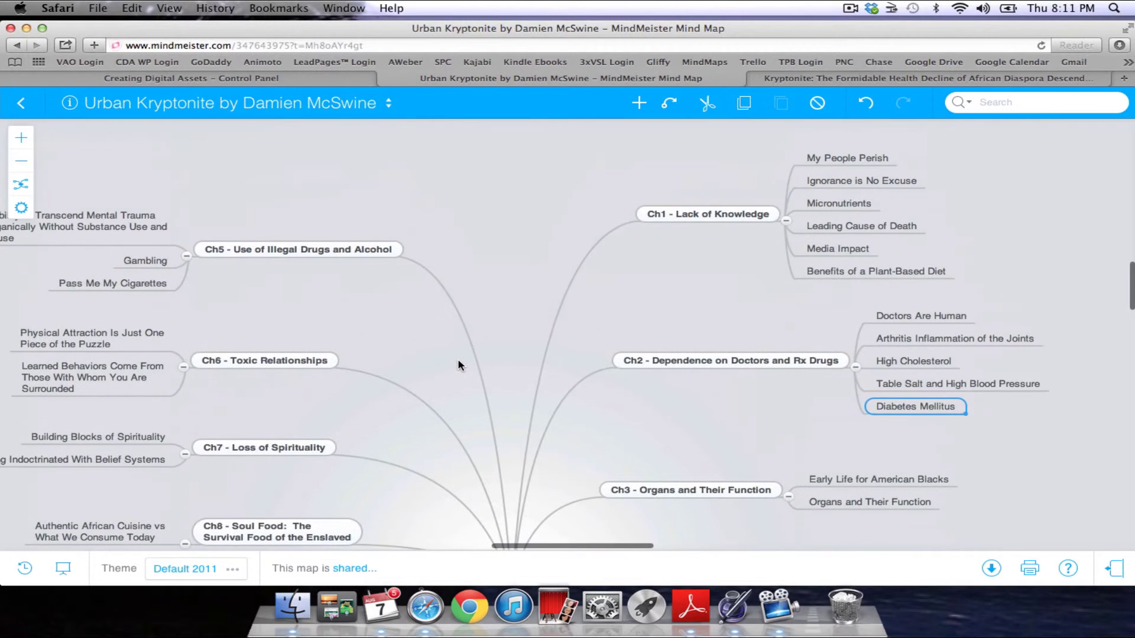
pyautogui.hscroll(5, 460, 365)
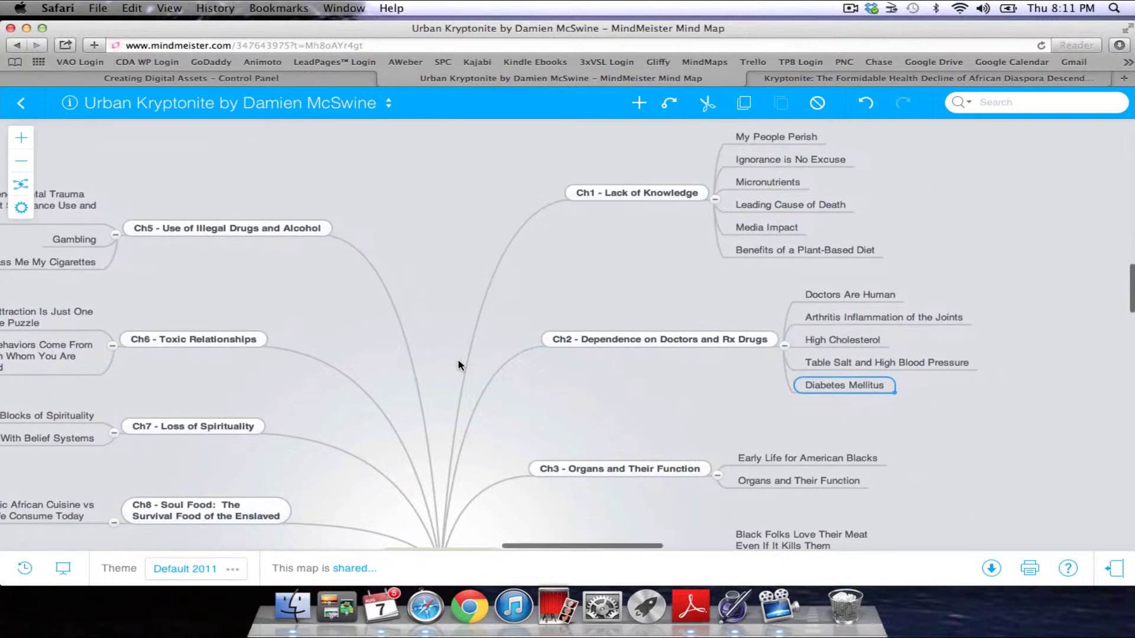
pyautogui.scroll(2, 459, 365)
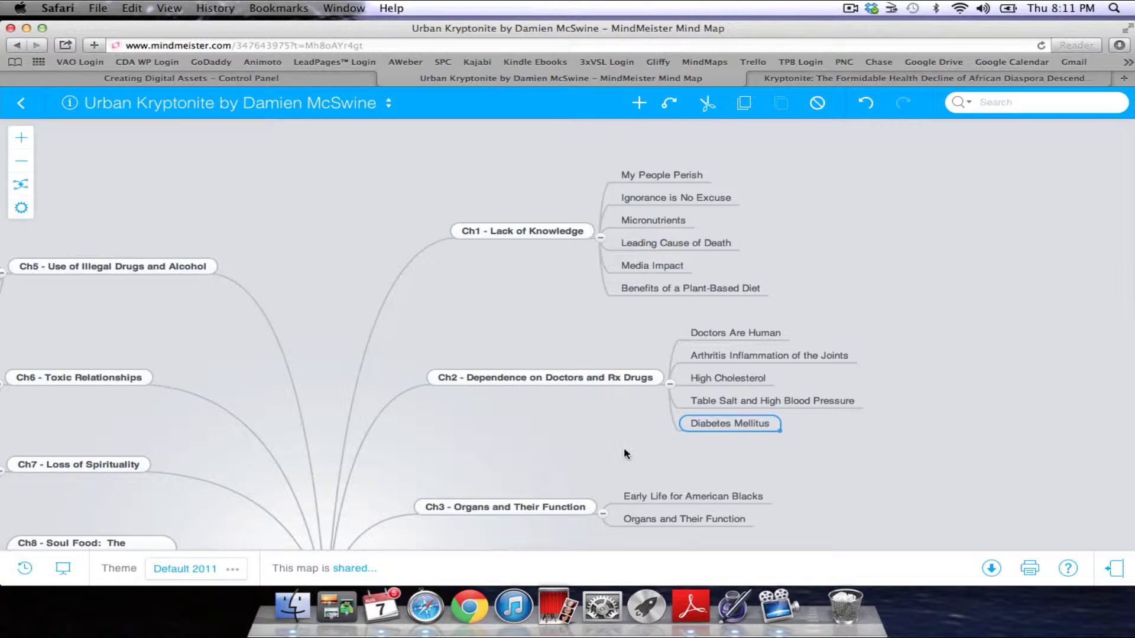
pyautogui.scroll(-3, 615, 451)
pyautogui.scroll(-1, 556, 461)
pyautogui.scroll(-5, 556, 462)
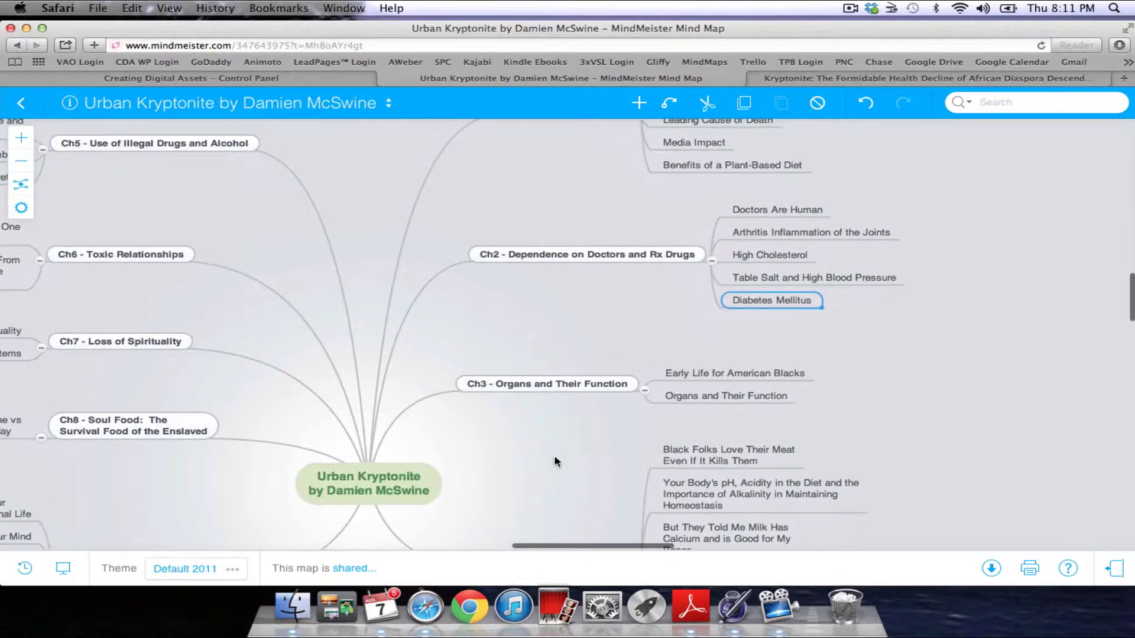
pyautogui.hscroll(-4, 556, 462)
pyautogui.scroll(8, 555, 462)
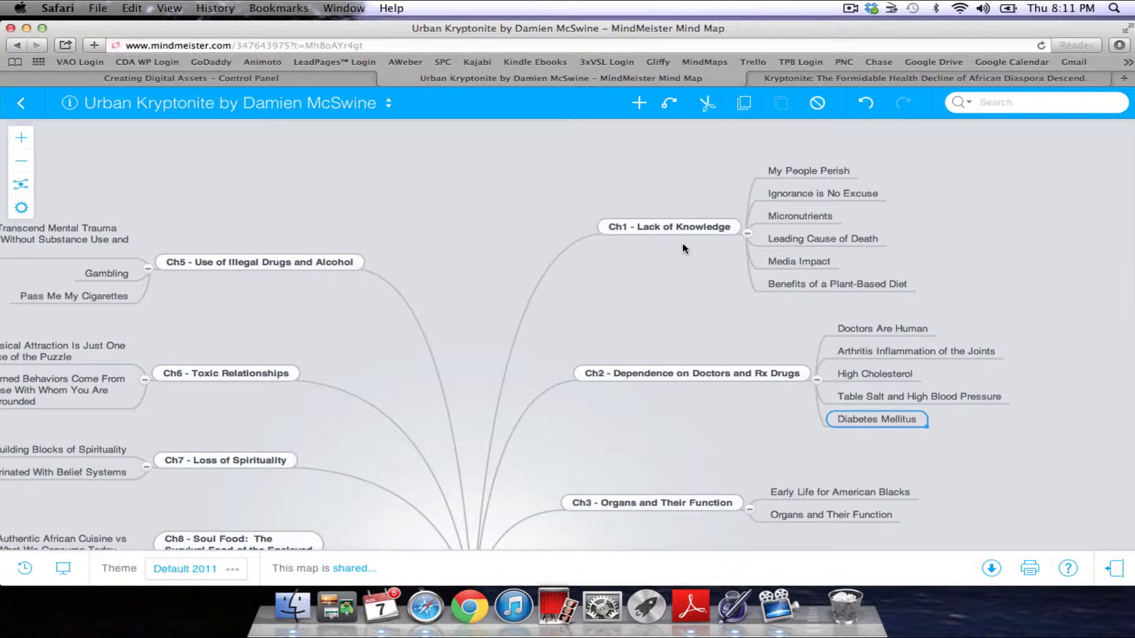
# - Review the remaining mind map branches down to chapters 4 and 9, and return to the chapter 1 branch
pyautogui.scroll(-3, 803, 298)
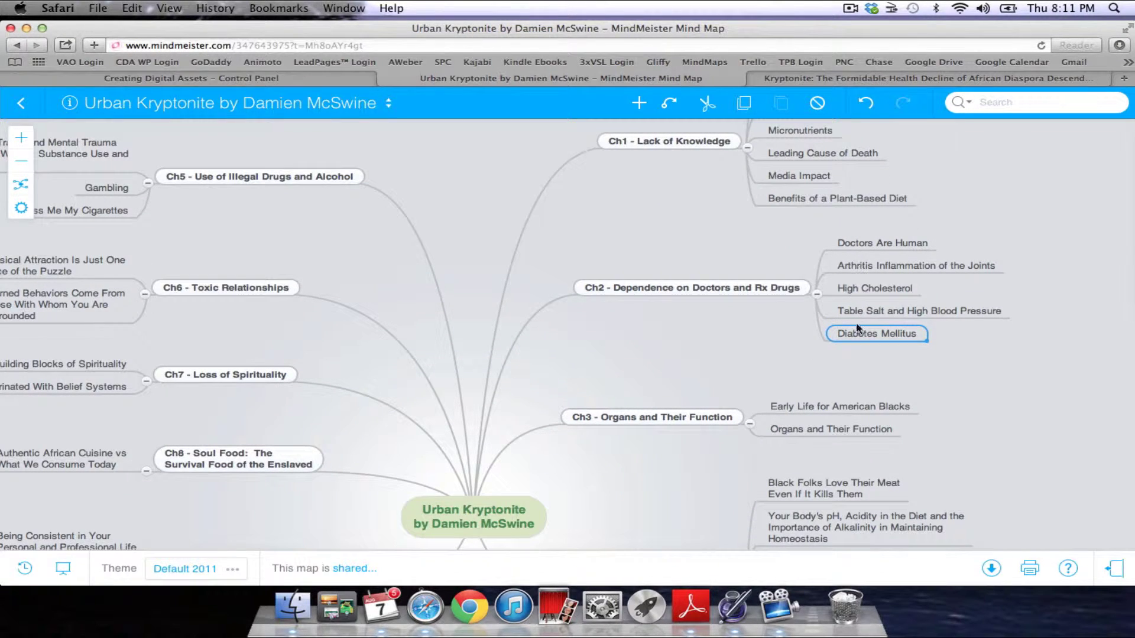
pyautogui.scroll(-2, 677, 357)
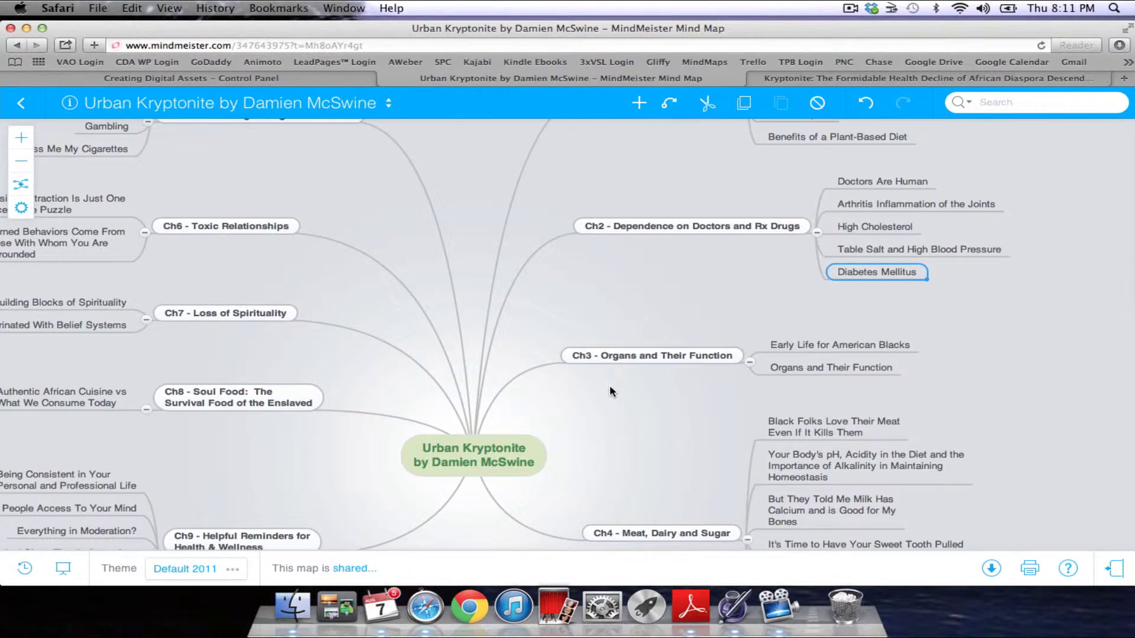
pyautogui.scroll(-3, 609, 389)
pyautogui.hscroll(-5, 625, 387)
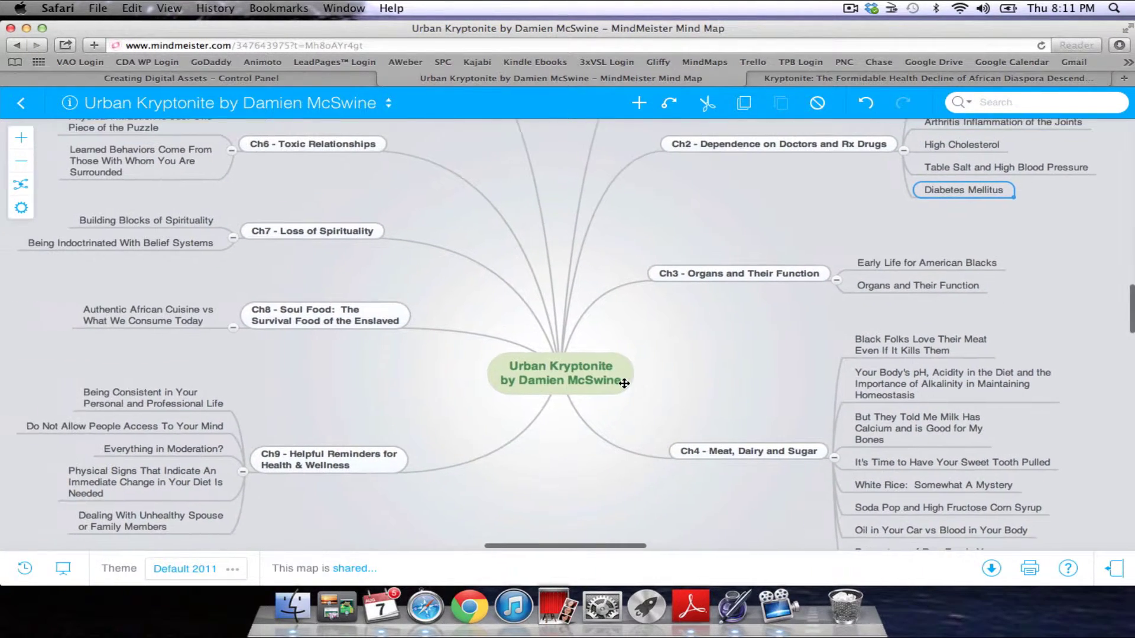
pyautogui.scroll(-5, 671, 374)
pyautogui.scroll(5, 685, 378)
pyautogui.scroll(5, 686, 382)
pyautogui.hscroll(3, 686, 382)
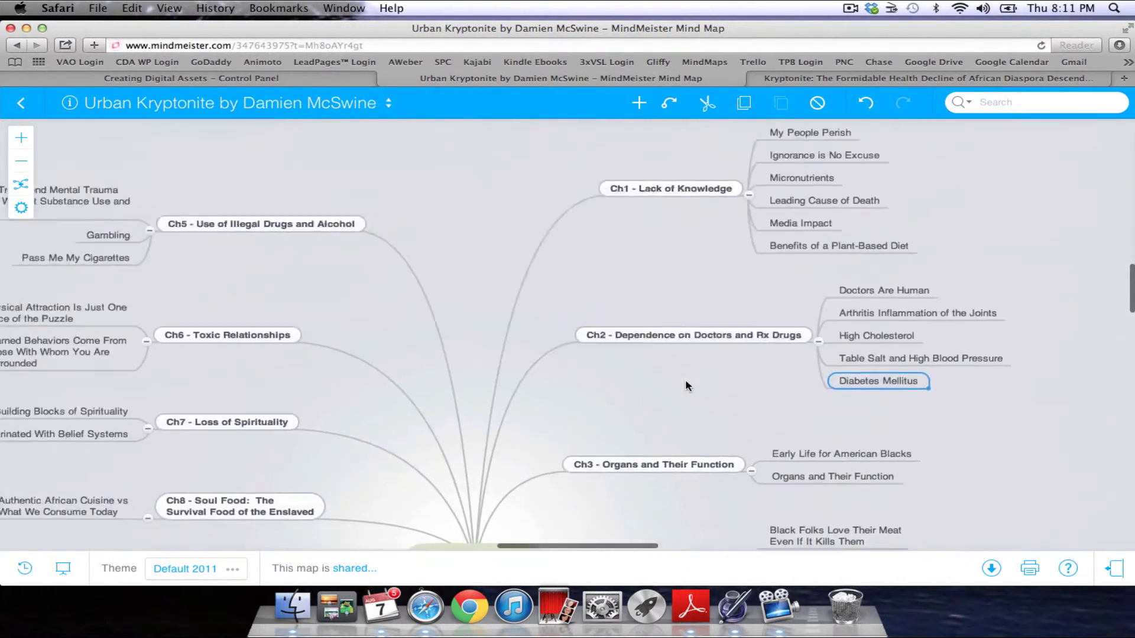
pyautogui.scroll(-3, 686, 382)
pyautogui.scroll(5, 686, 382)
pyautogui.hscroll(-1, 686, 382)
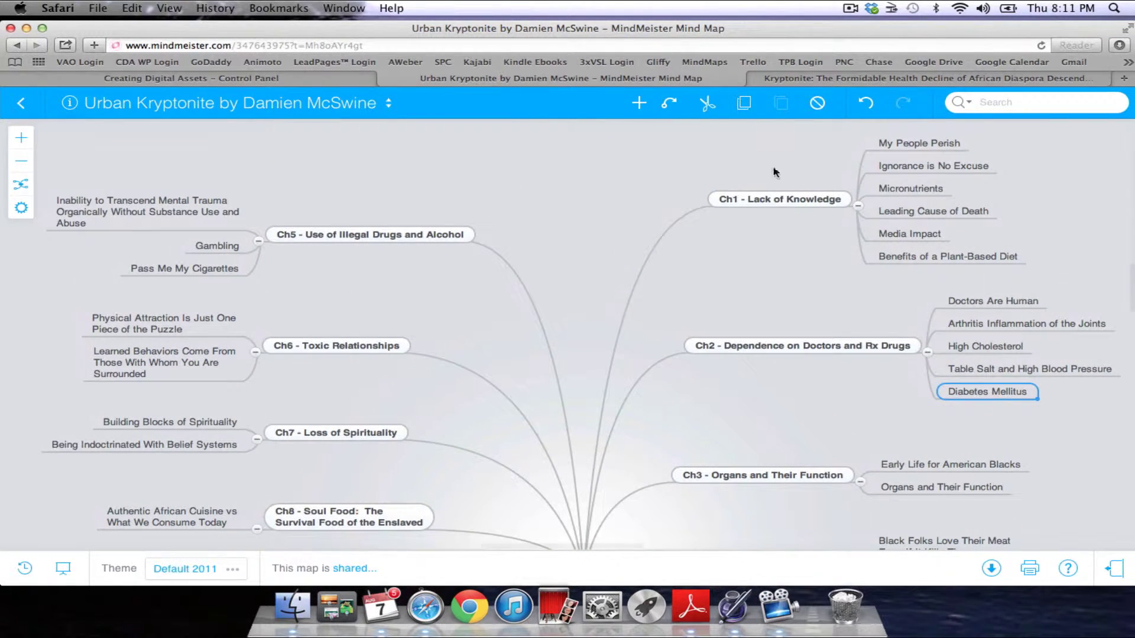
# - Return to the course's control panel page and compare its listed chapters and sections 1 to 11 with the mind map outline
pyautogui.click(307, 84)
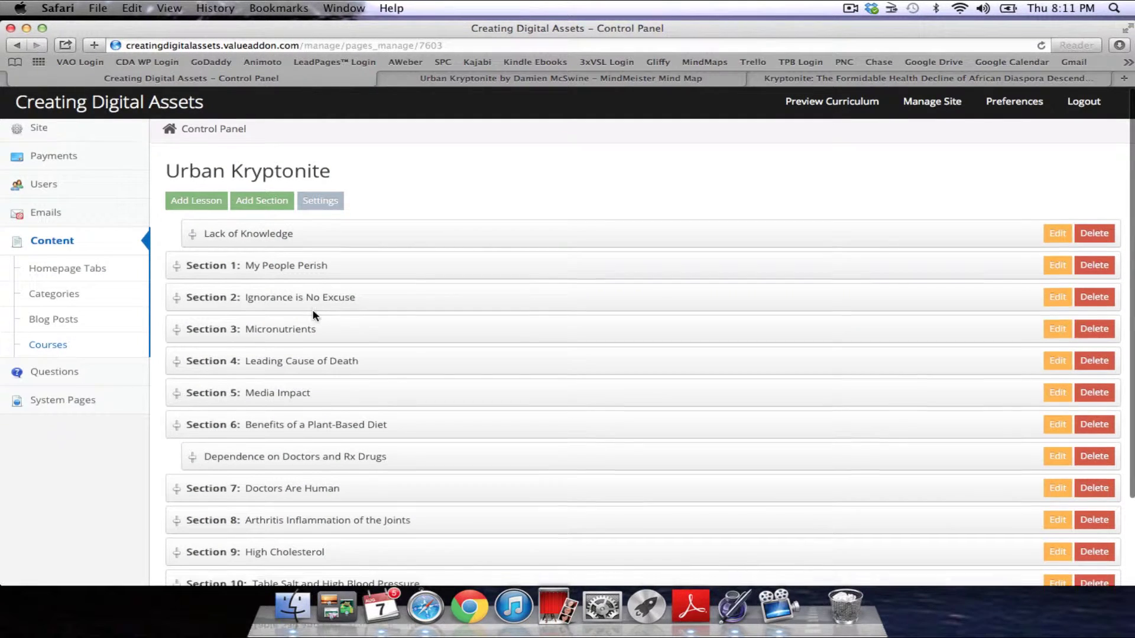
pyautogui.scroll(-2, 314, 313)
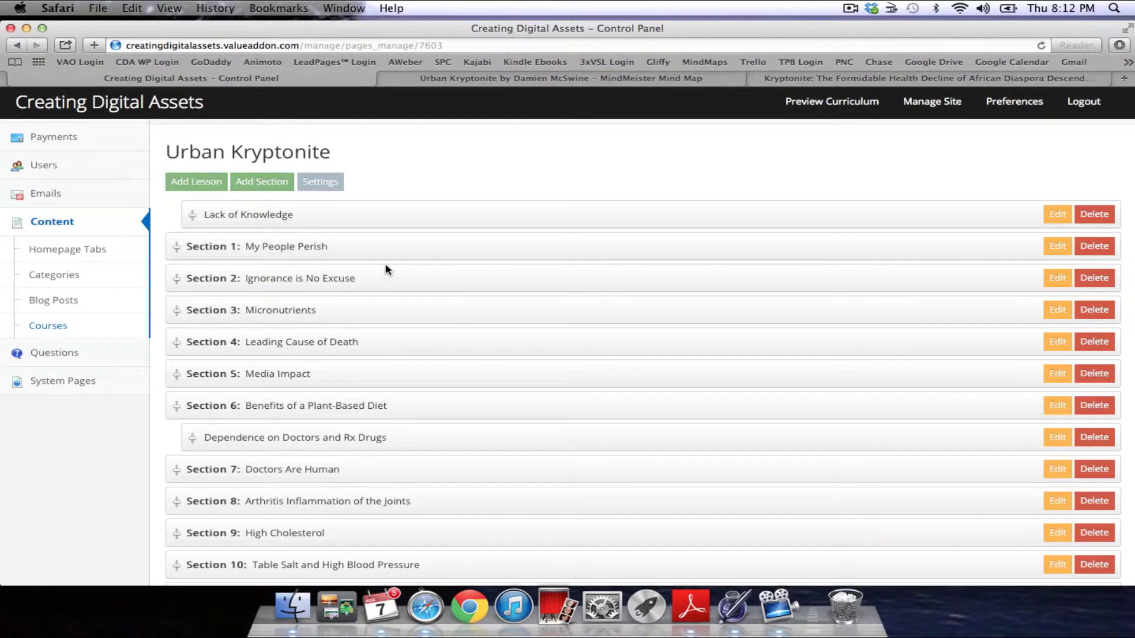
pyautogui.scroll(-3, 387, 267)
pyautogui.scroll(-1, 387, 270)
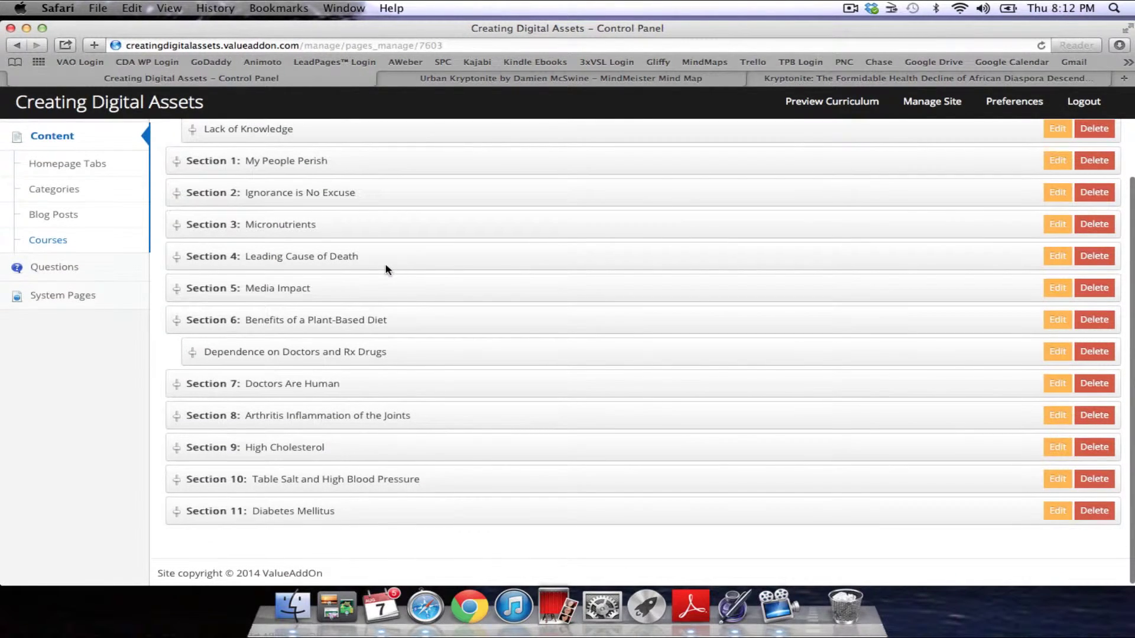
pyautogui.scroll(-1, 387, 270)
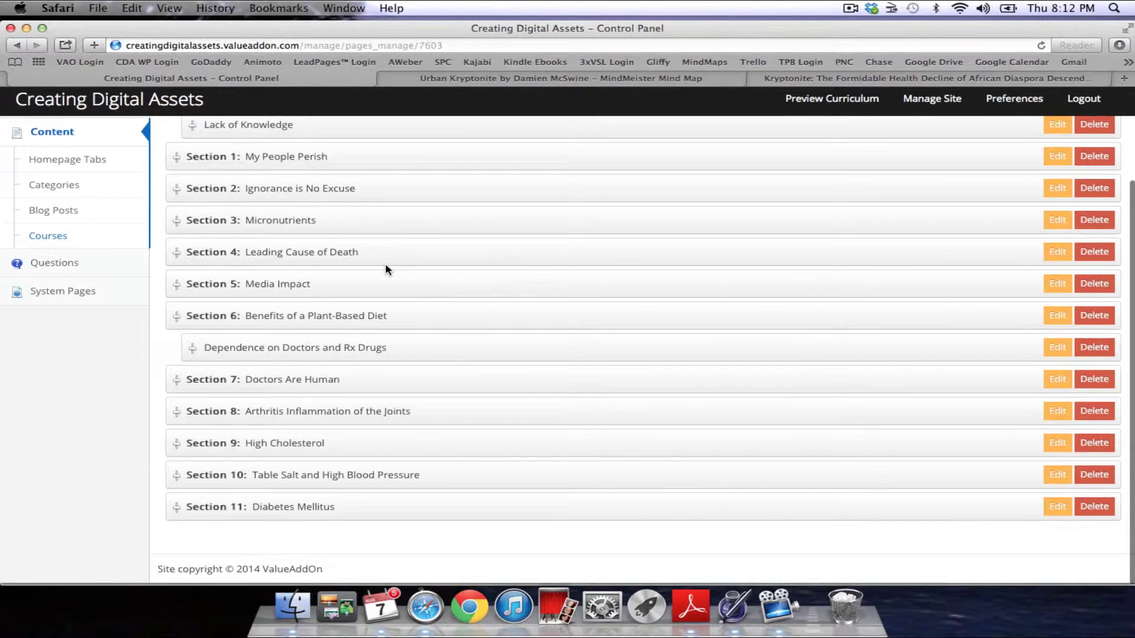
pyautogui.scroll(1, 387, 270)
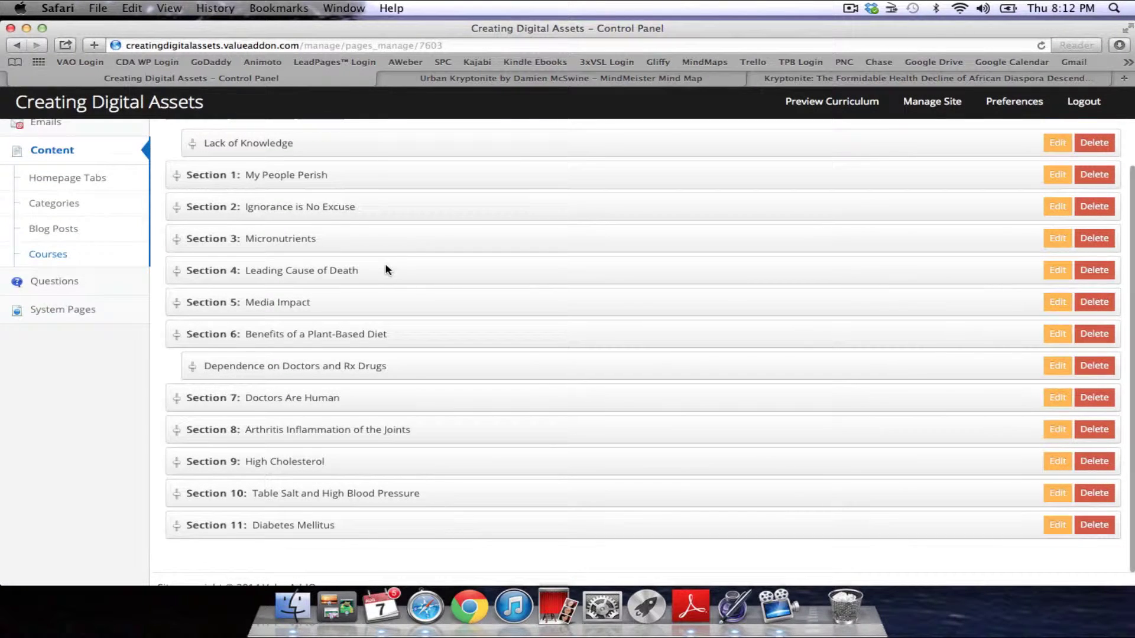
pyautogui.scroll(2, 387, 270)
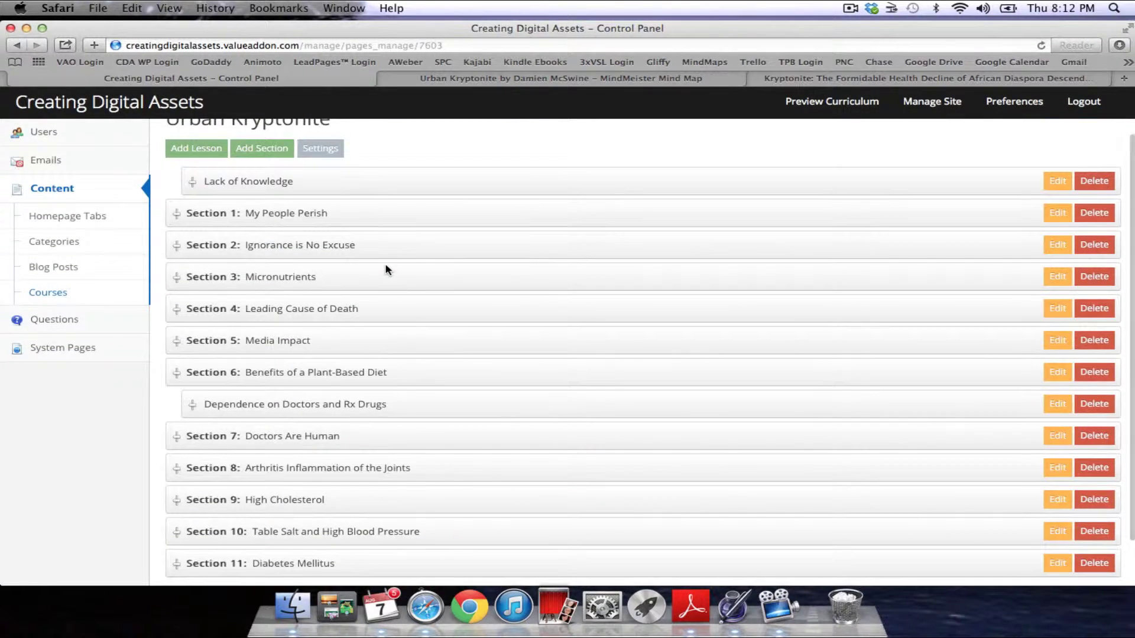
pyautogui.scroll(2, 387, 270)
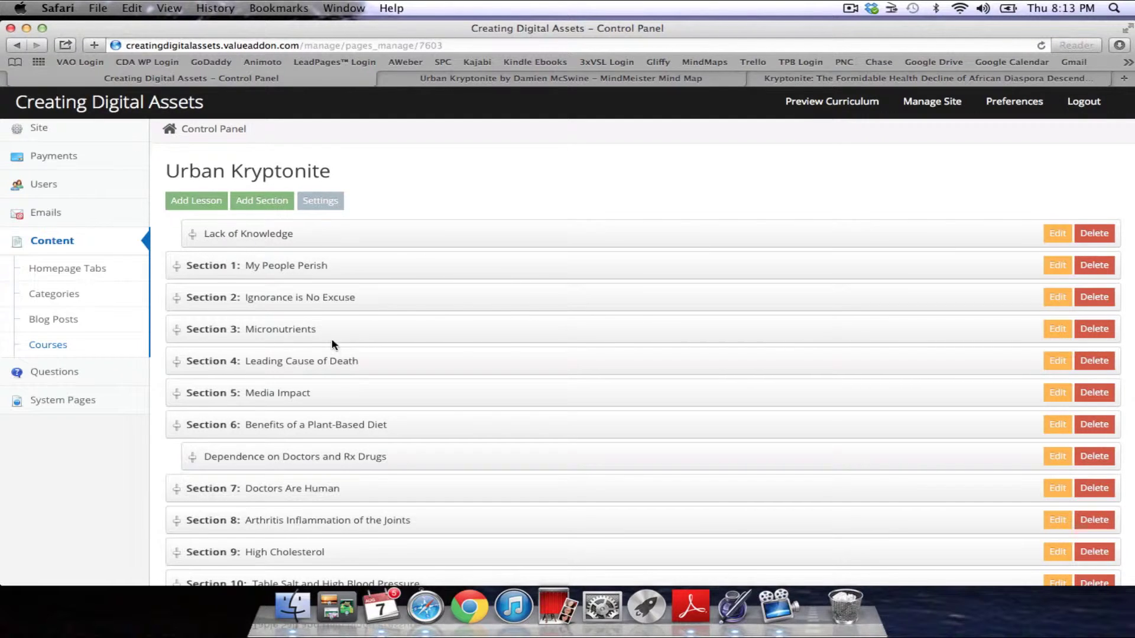
pyautogui.scroll(-1, 332, 351)
pyautogui.scroll(-1, 332, 351)
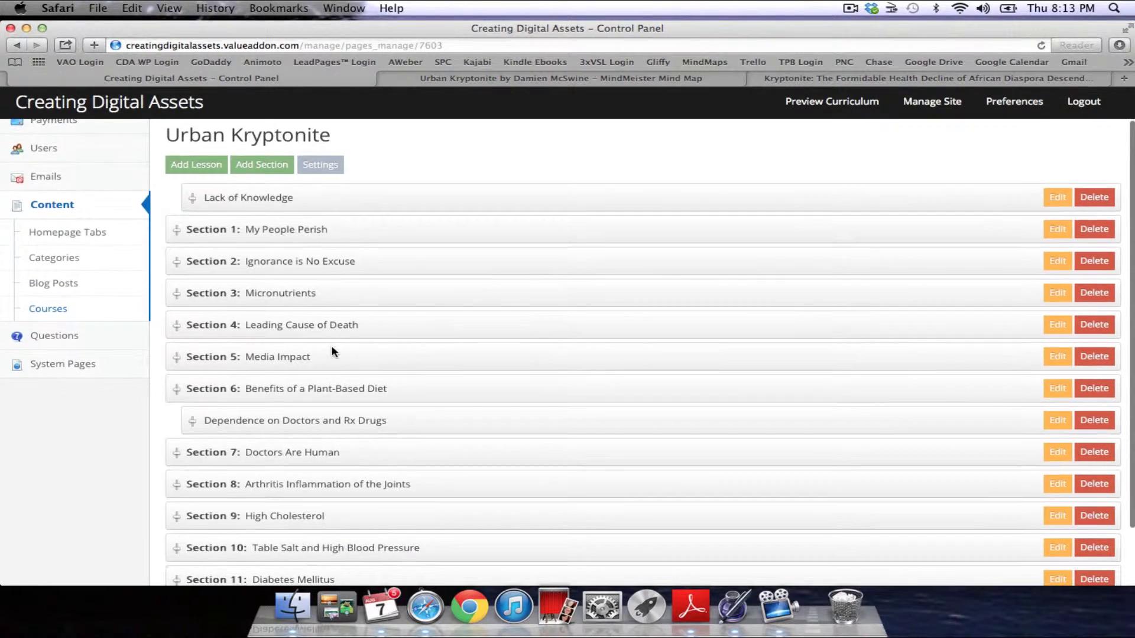
pyautogui.scroll(-1, 332, 351)
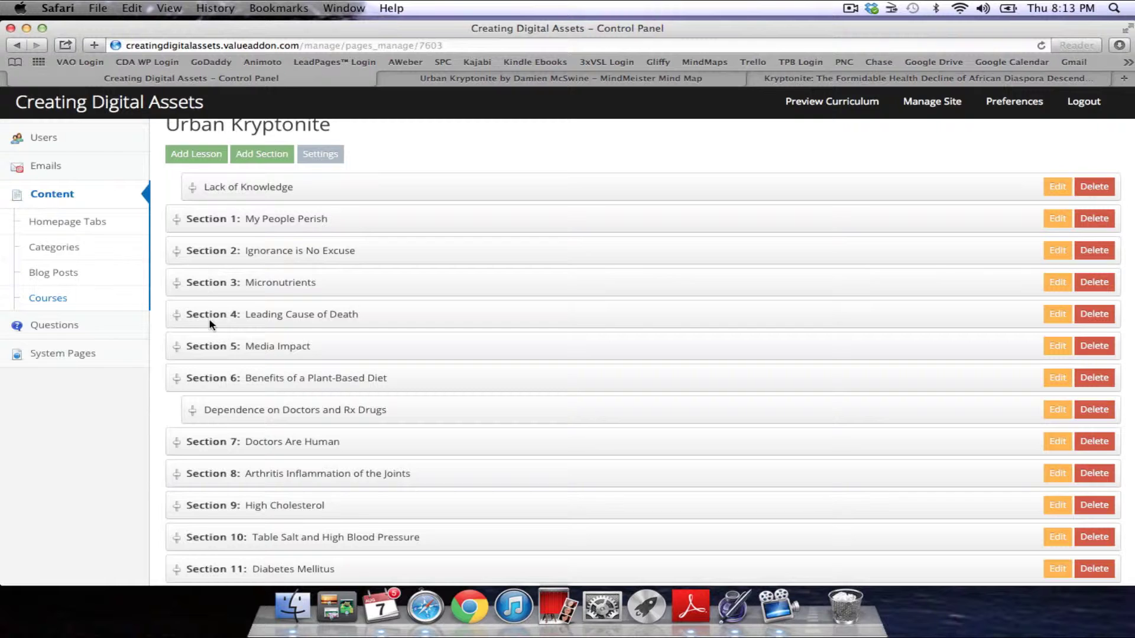
pyautogui.scroll(-3, 210, 324)
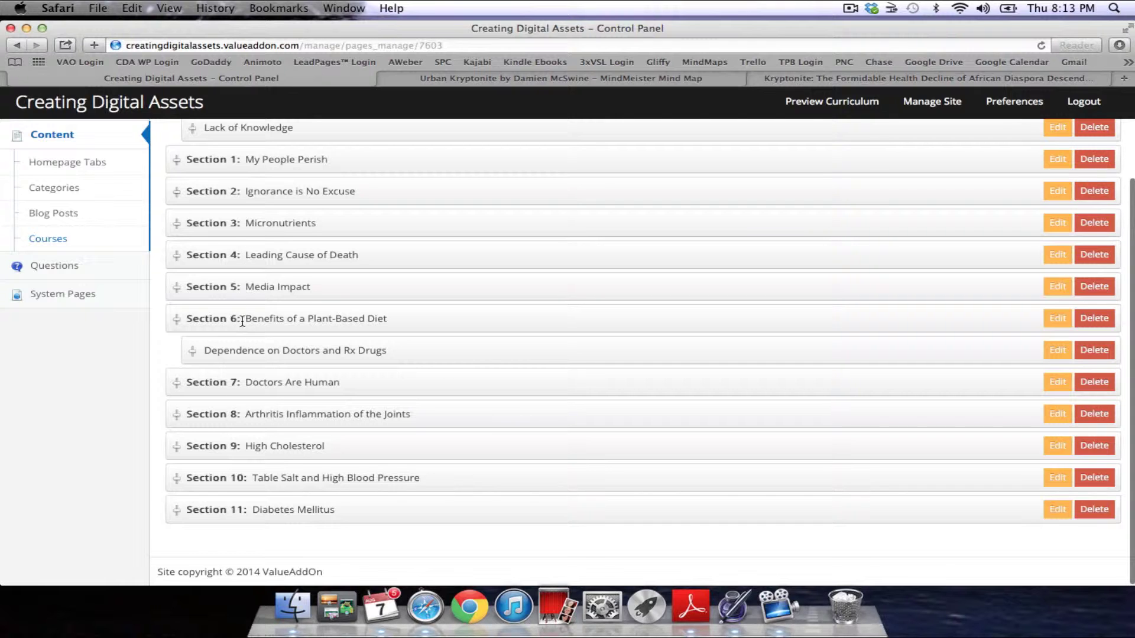
# - Review the course's section list, return to the Urban Kryptonite mind map, and select the chapter 1 topic text
pyautogui.scroll(2, 243, 322)
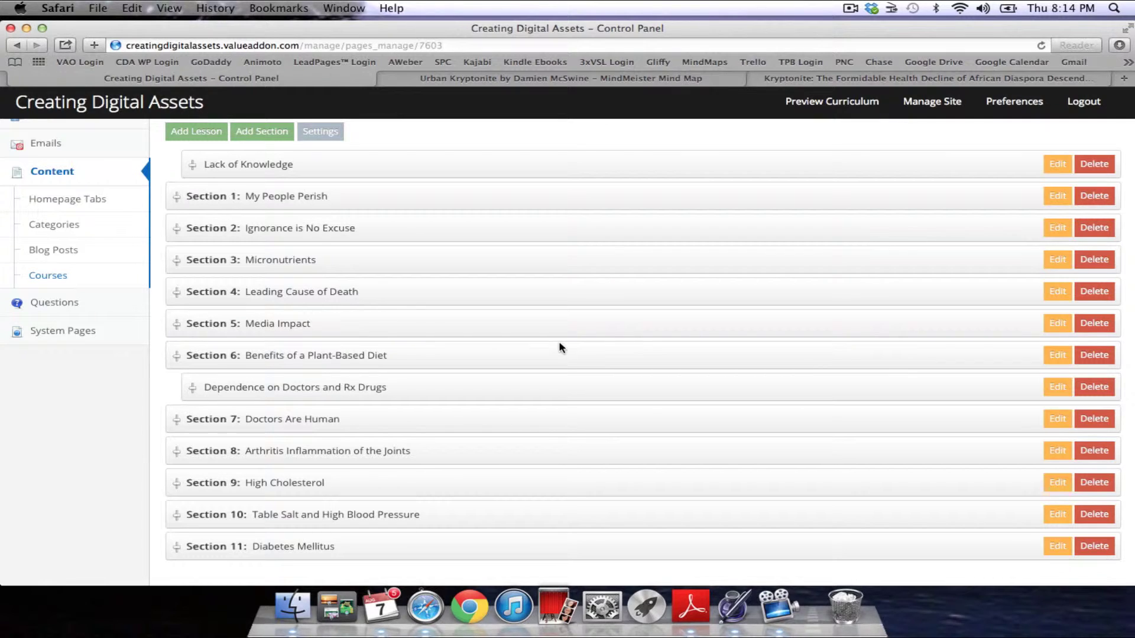
pyautogui.scroll(3, 560, 348)
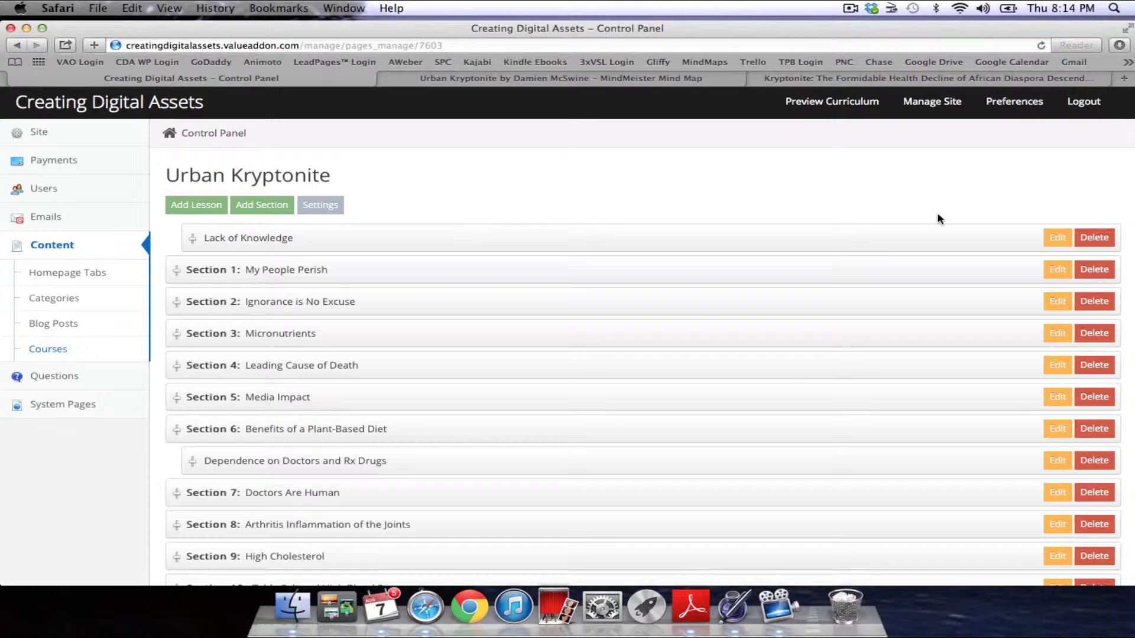
pyautogui.click(669, 80)
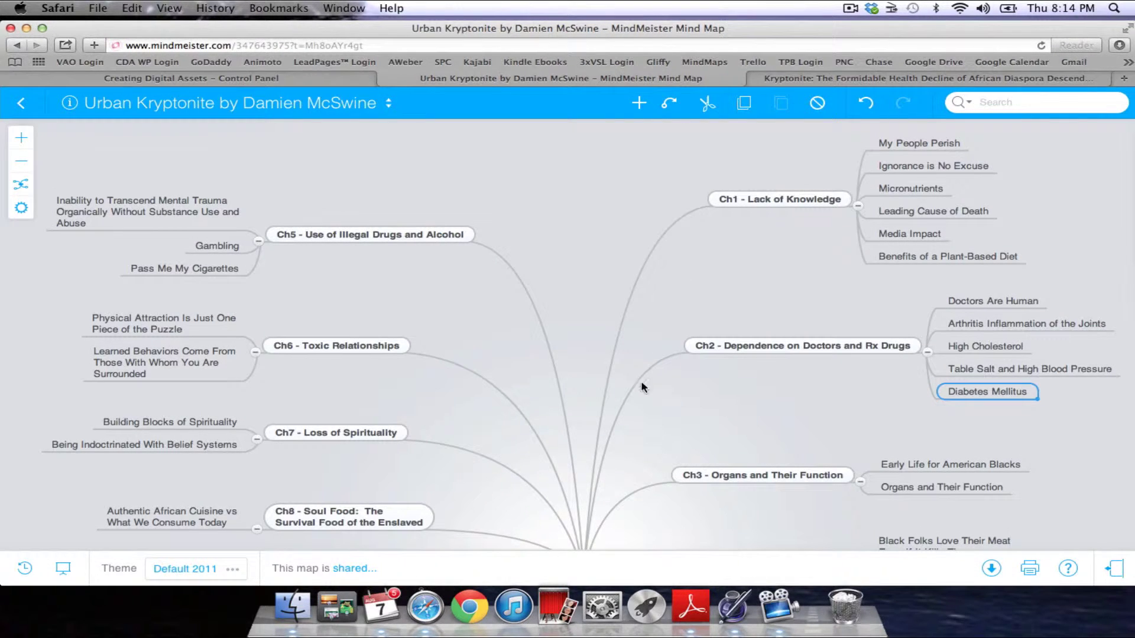
pyautogui.moveTo(638, 431); pyautogui.dragTo(587, 309)
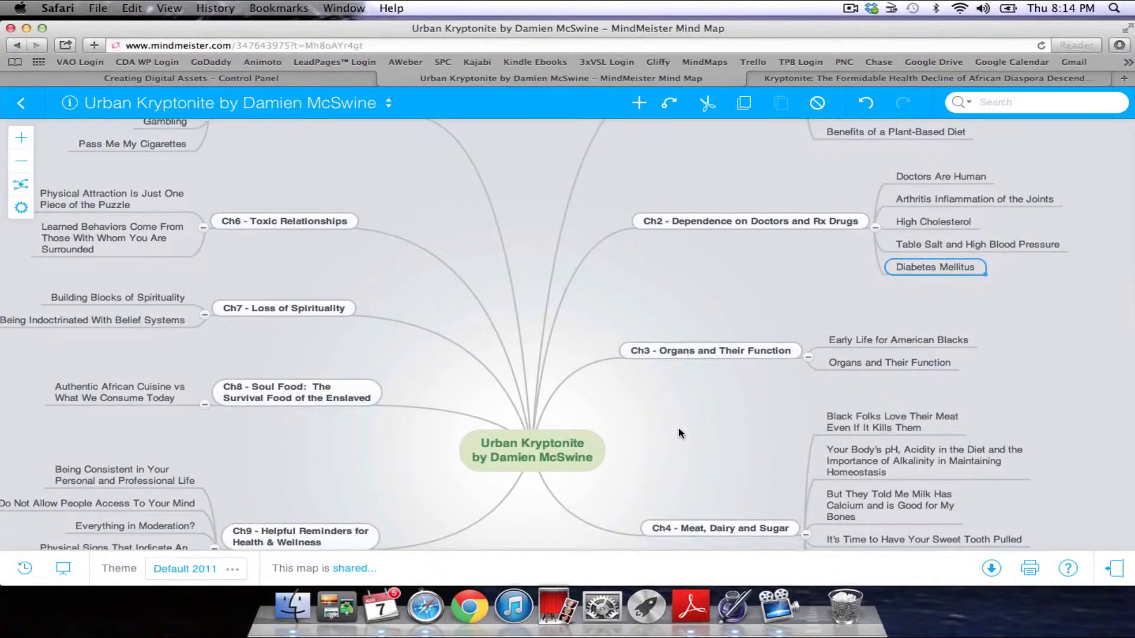
pyautogui.moveTo(678, 427); pyautogui.dragTo(724, 474)
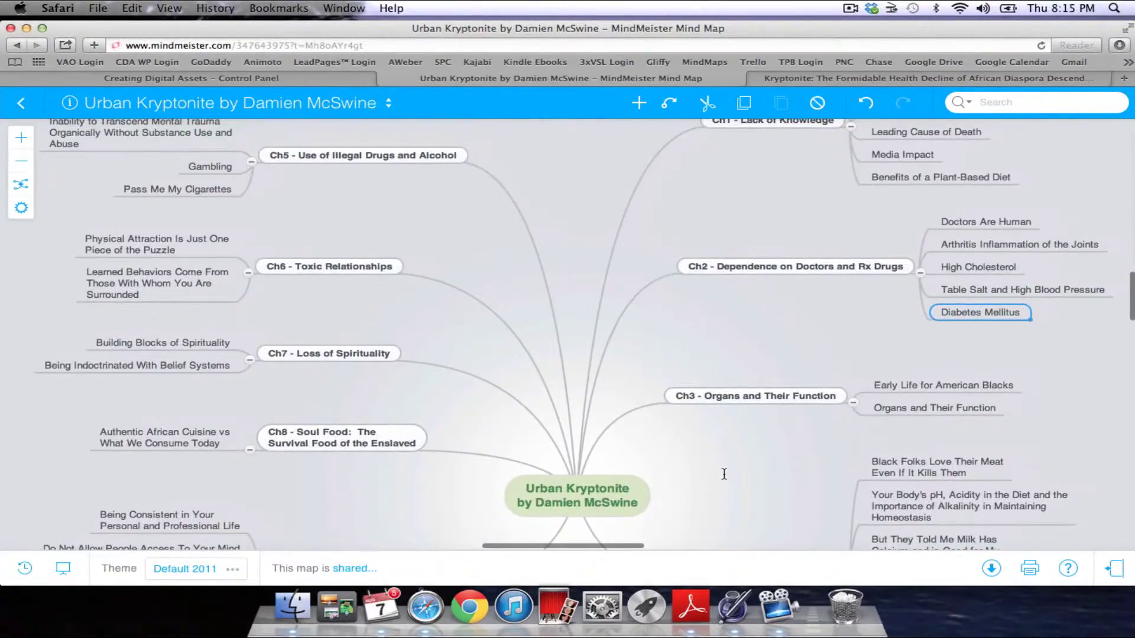
pyautogui.moveTo(680, 295); pyautogui.dragTo(706, 387)
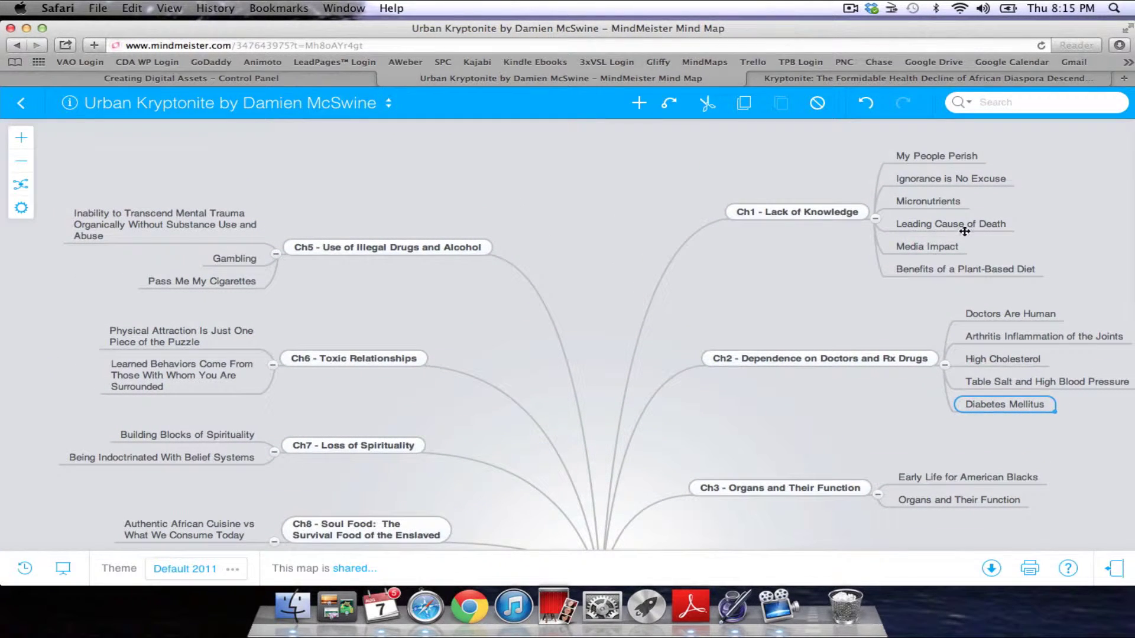
pyautogui.click(843, 211)
pyautogui.click(843, 211)
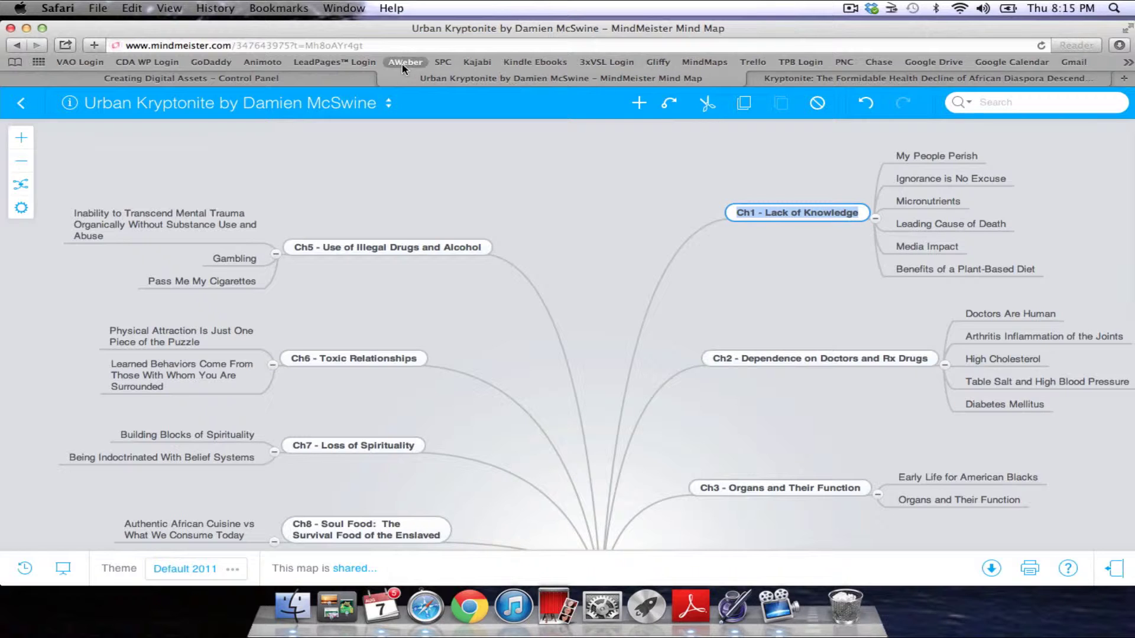
# - Start a new lesson in the Urban Kryptonite course, and copy the "Ch3 - Organs and Their Function" topic text from the mind map
pyautogui.click(357, 81)
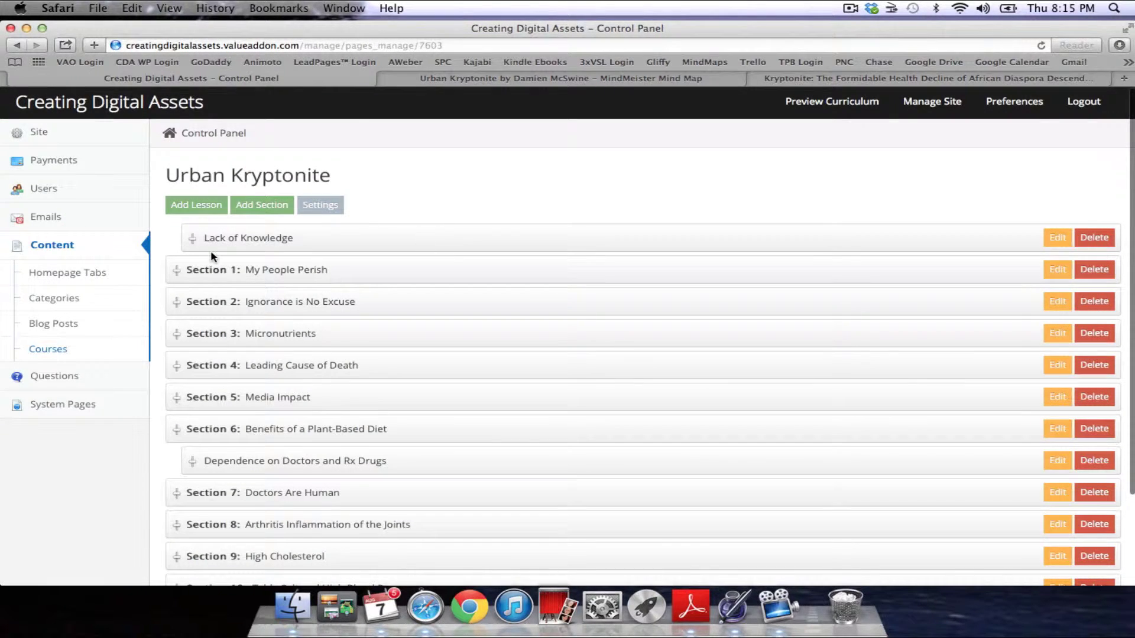
pyautogui.click(208, 205)
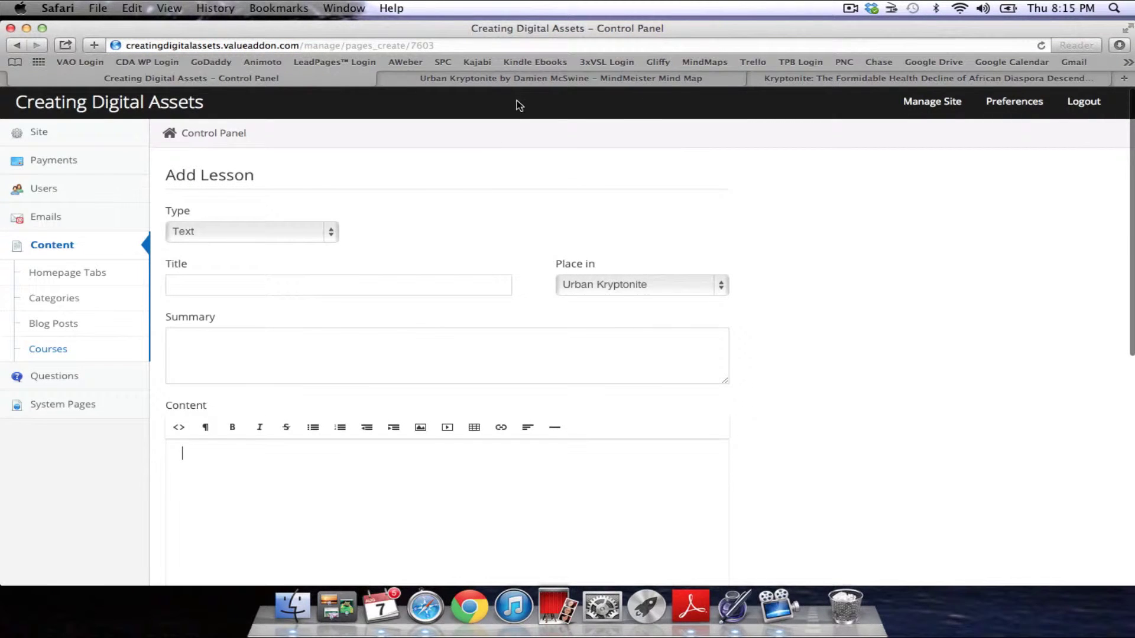
pyautogui.click(522, 82)
pyautogui.scroll(-5, 579, 347)
pyautogui.hscroll(4, 579, 348)
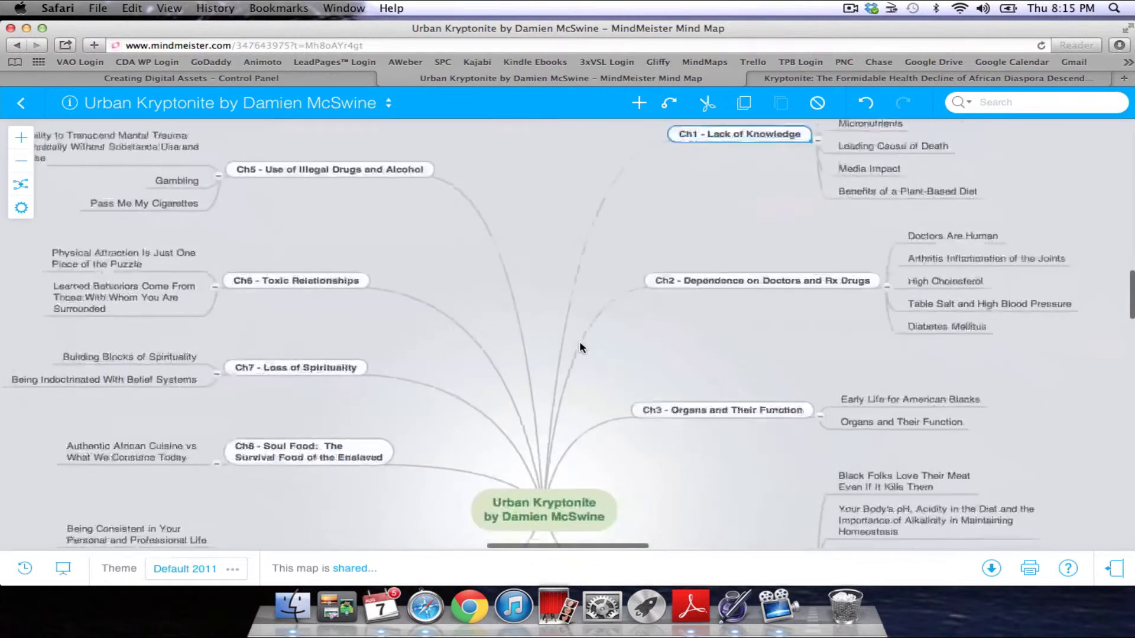
pyautogui.click(693, 347)
pyautogui.click(692, 347)
pyautogui.press('super+c')
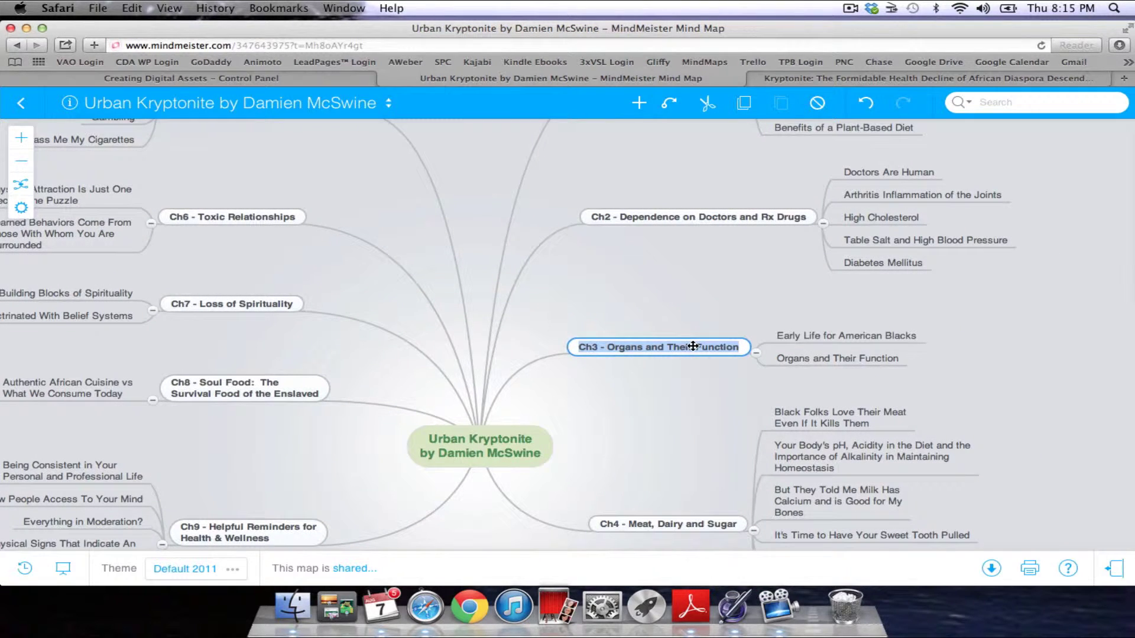
# - Paste the copied chapter name as the lesson title and strip its chapter prefix, leaving "Organs and Their Function"
pyautogui.click(325, 81)
pyautogui.click(245, 277)
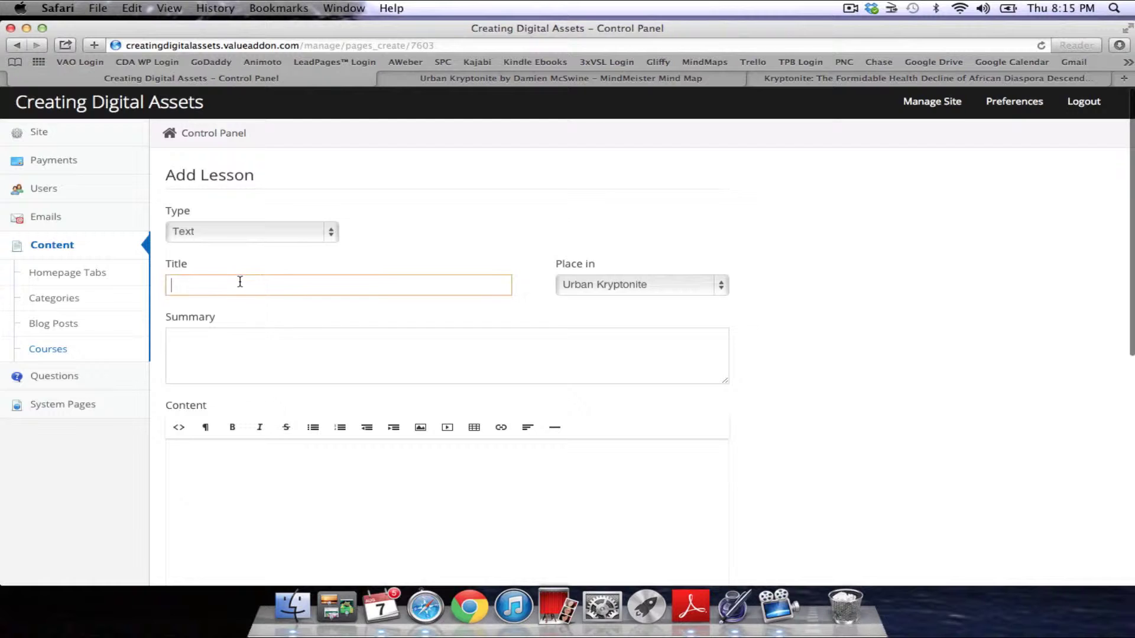
pyautogui.press('super+v')
pyautogui.click(202, 285)
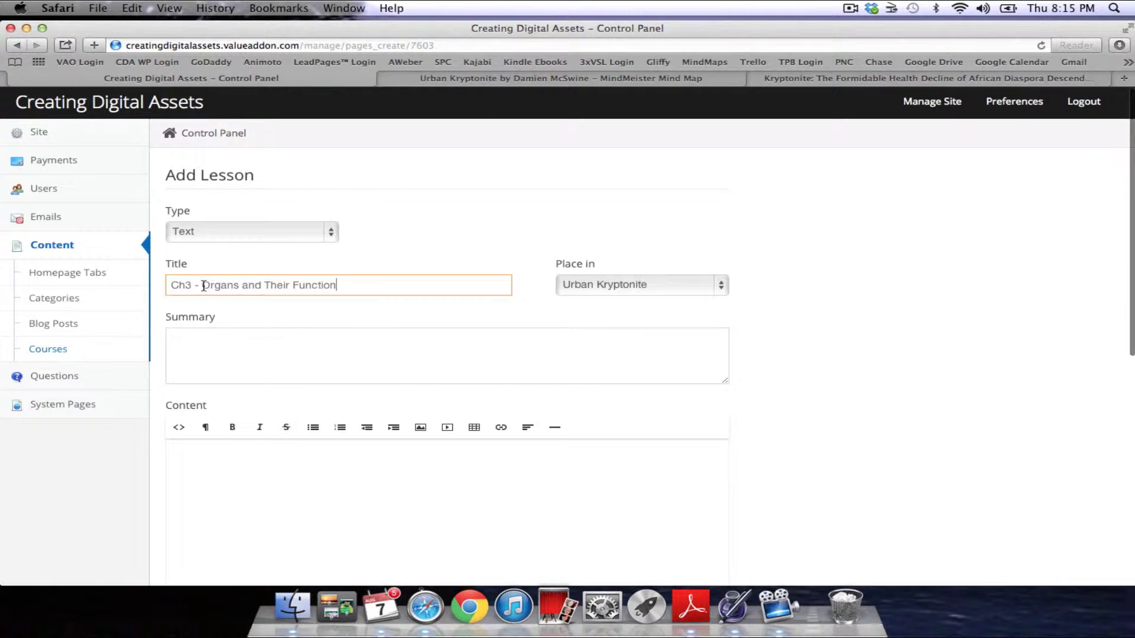
pyautogui.press('BackSpace')
pyautogui.press('BackSpace')
pyautogui.press('BackSpace')
pyautogui.press('BackSpace')
pyautogui.press('BackSpace')
pyautogui.press('BackSpace')
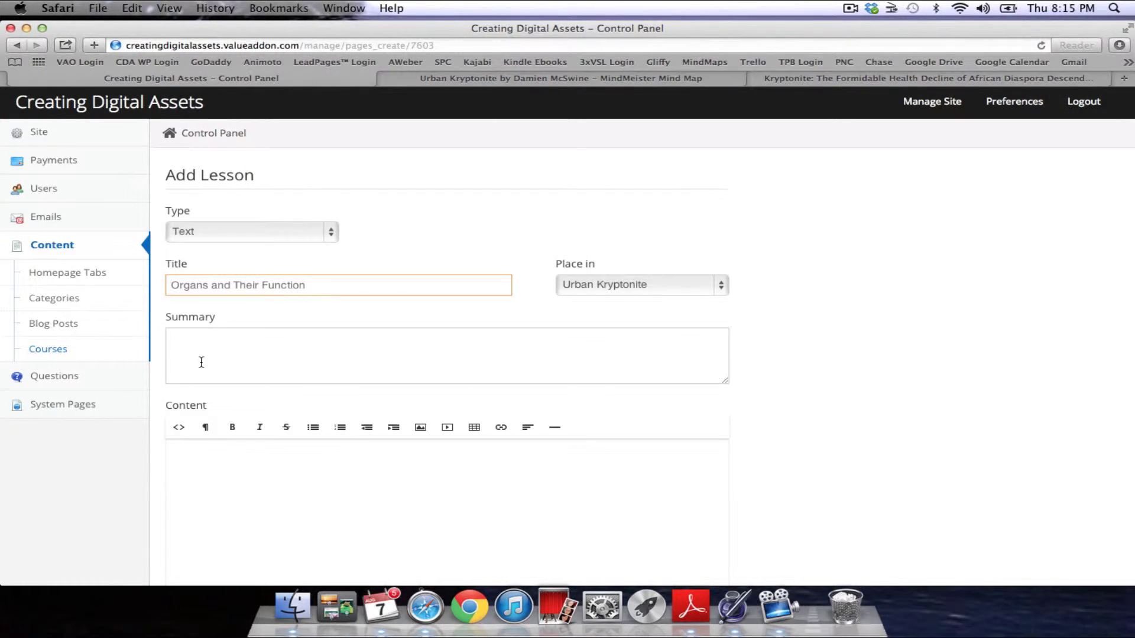
# - Enter the lesson summary "All about the organs of the human body and their function."
pyautogui.click(224, 351)
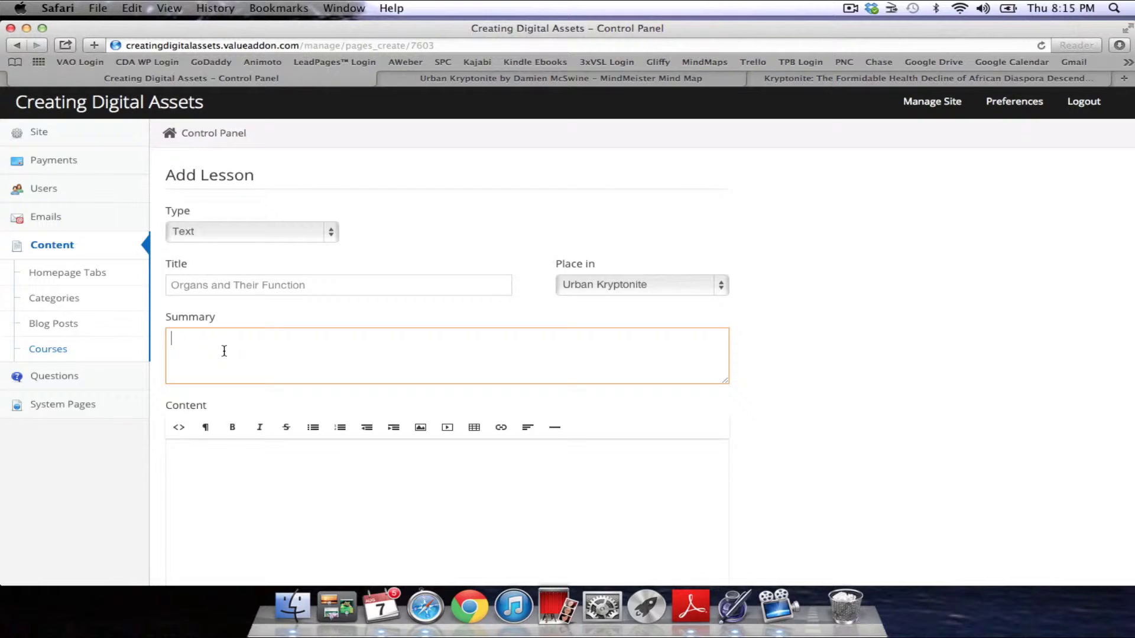
pyautogui.write('All about the organs of the hman')
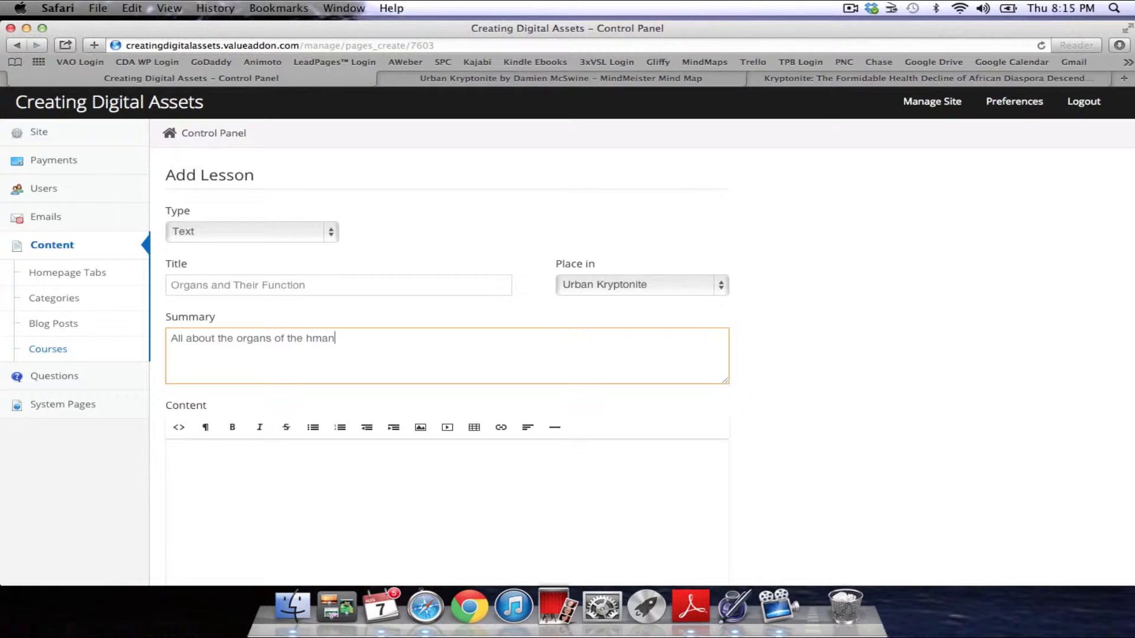
pyautogui.press('BackSpace')
pyautogui.press('BackSpace')
pyautogui.write('uman body and their function')
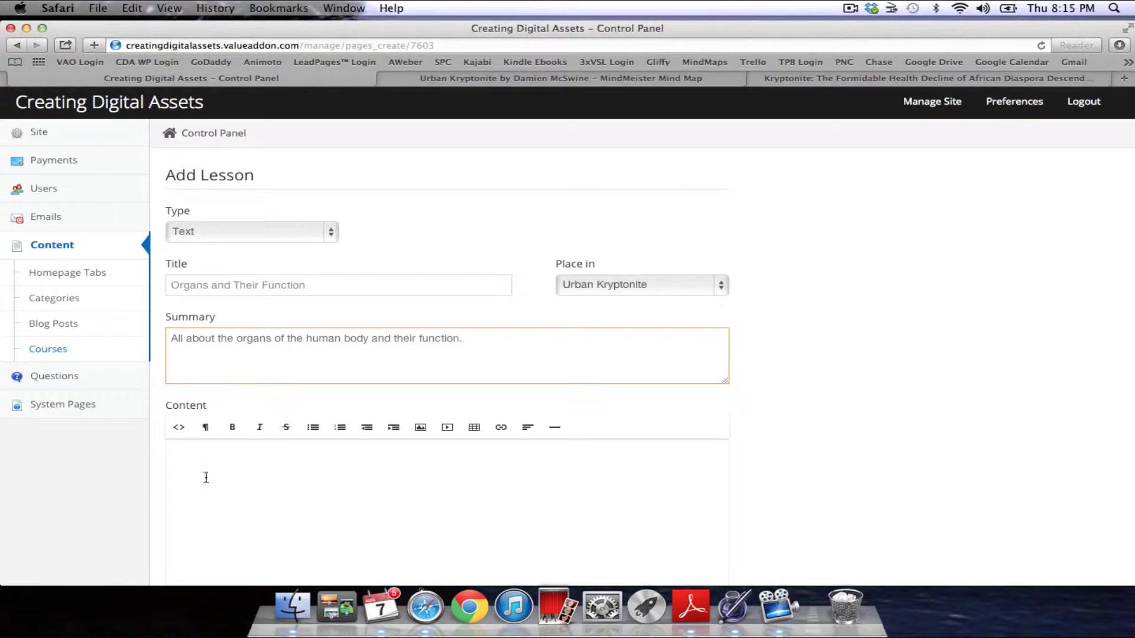
# - Fill the lesson content with the placeholder text "Course content will go HERE."
pyautogui.click(247, 489)
pyautogui.write('Cou')
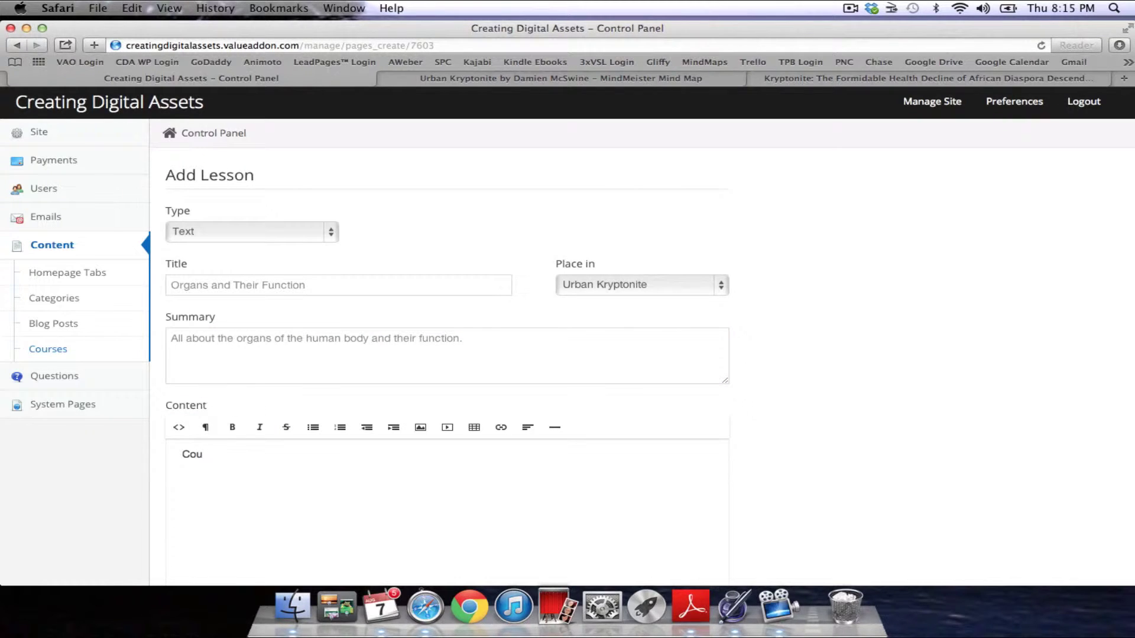
pyautogui.write('rse content will go HERE')
# - Look over the lesson's content formatting, scheduling, tag and file options, and publish the lesson
pyautogui.scroll(-5, 250, 488)
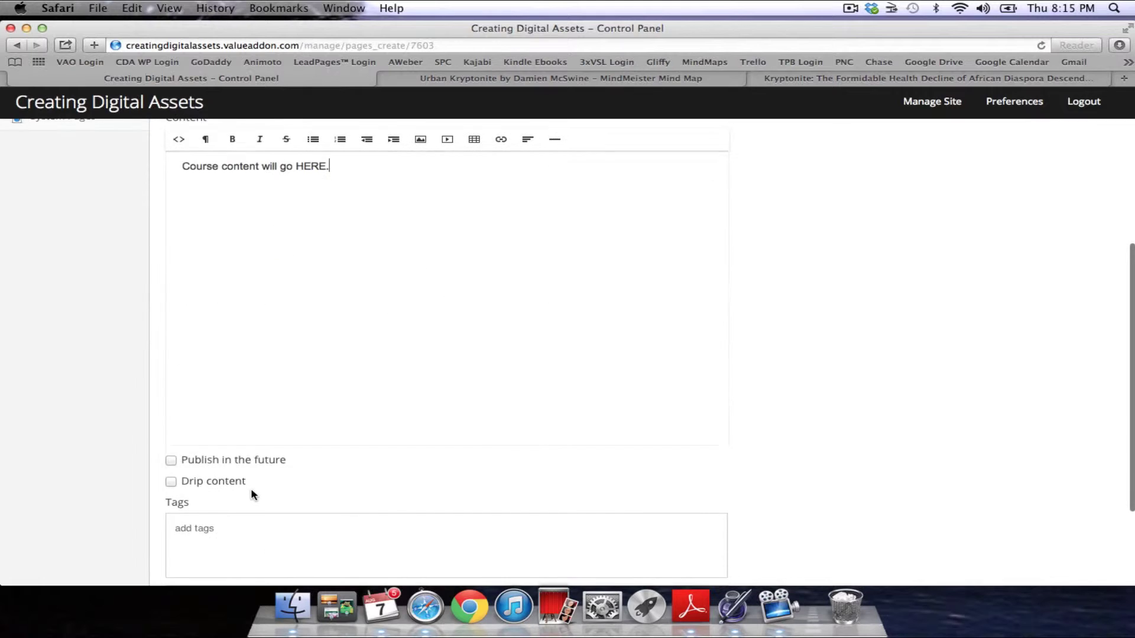
pyautogui.scroll(3, 251, 491)
pyautogui.scroll(3, 252, 490)
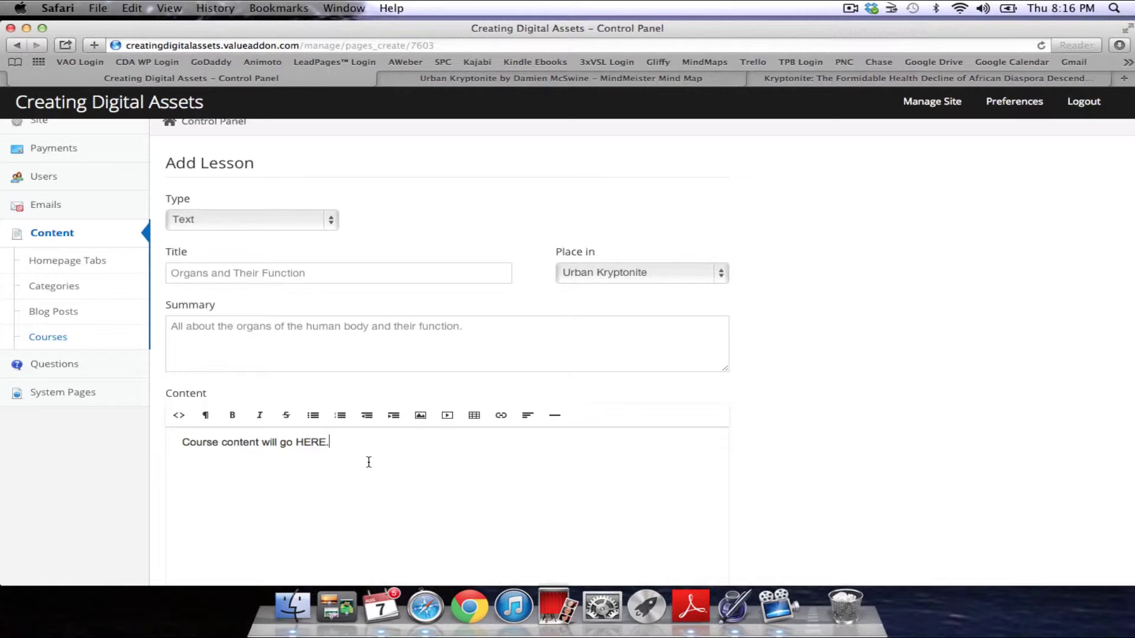
pyautogui.scroll(-1, 368, 463)
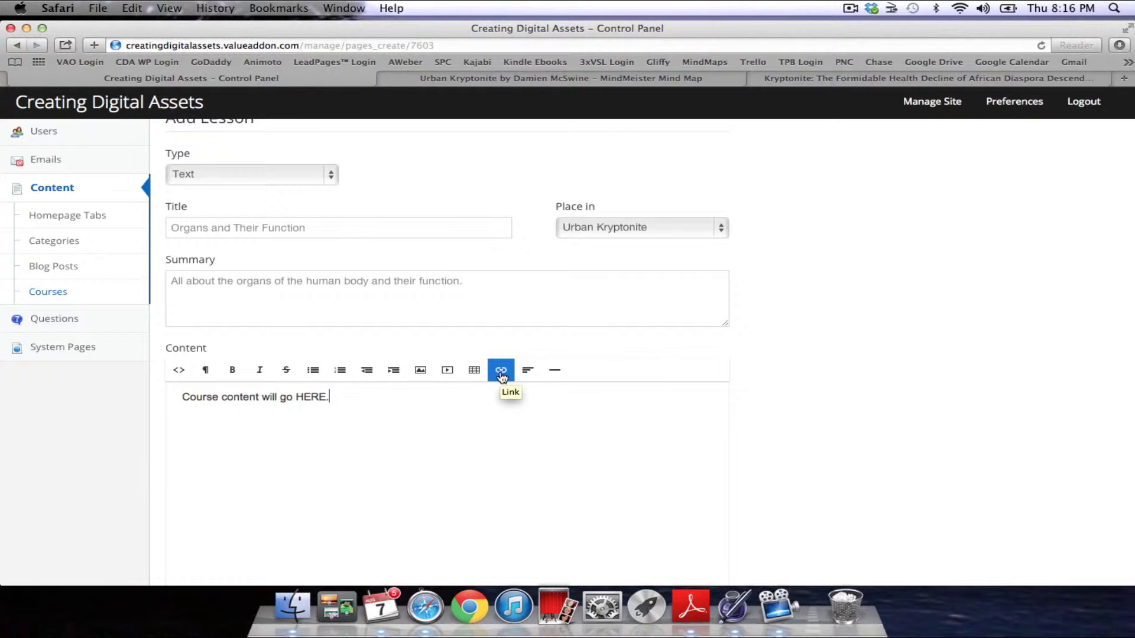
pyautogui.scroll(-5, 398, 423)
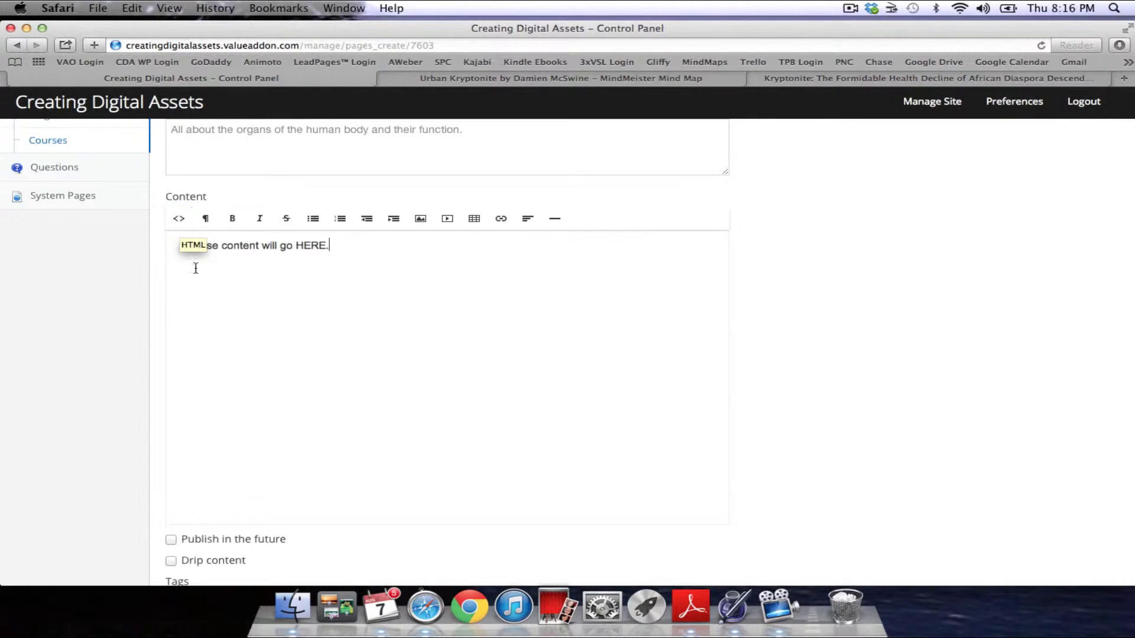
pyautogui.scroll(-4, 251, 322)
pyautogui.scroll(-4, 252, 322)
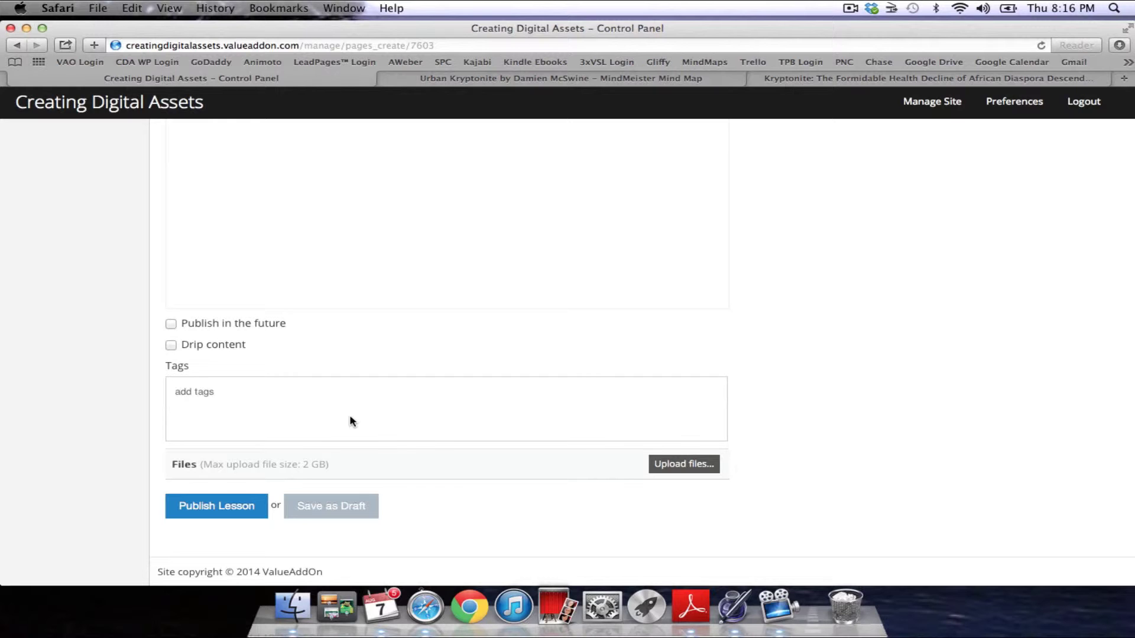
pyautogui.click(234, 519)
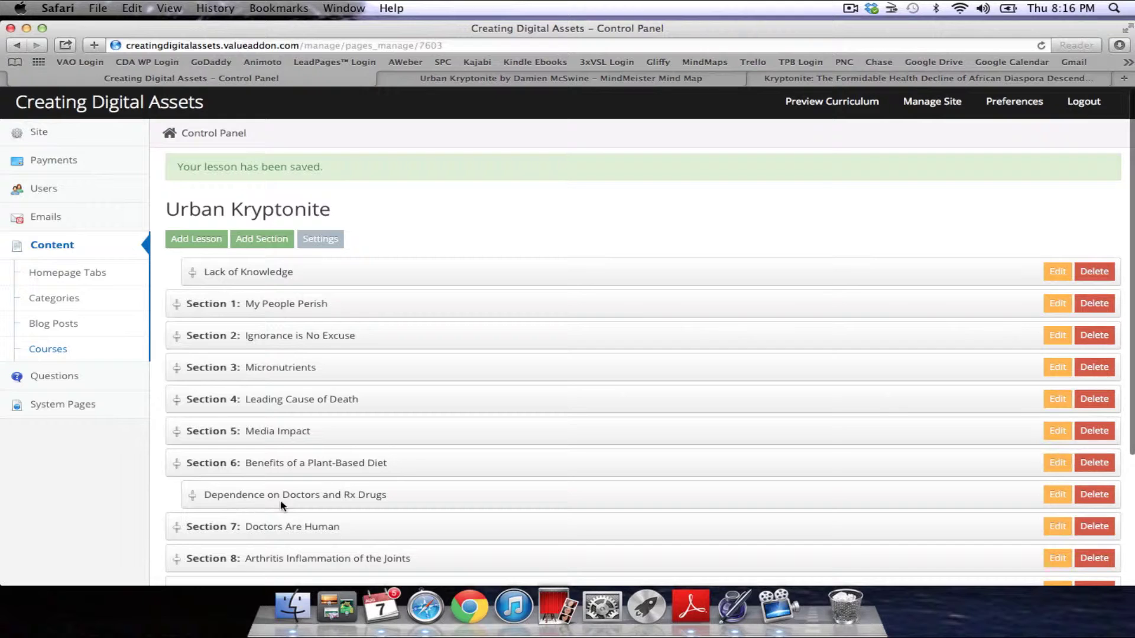
# - Create a course section named "Early Life for American Blacks", copying the name from the chapter 3 subtopic in the mind map
pyautogui.click(266, 243)
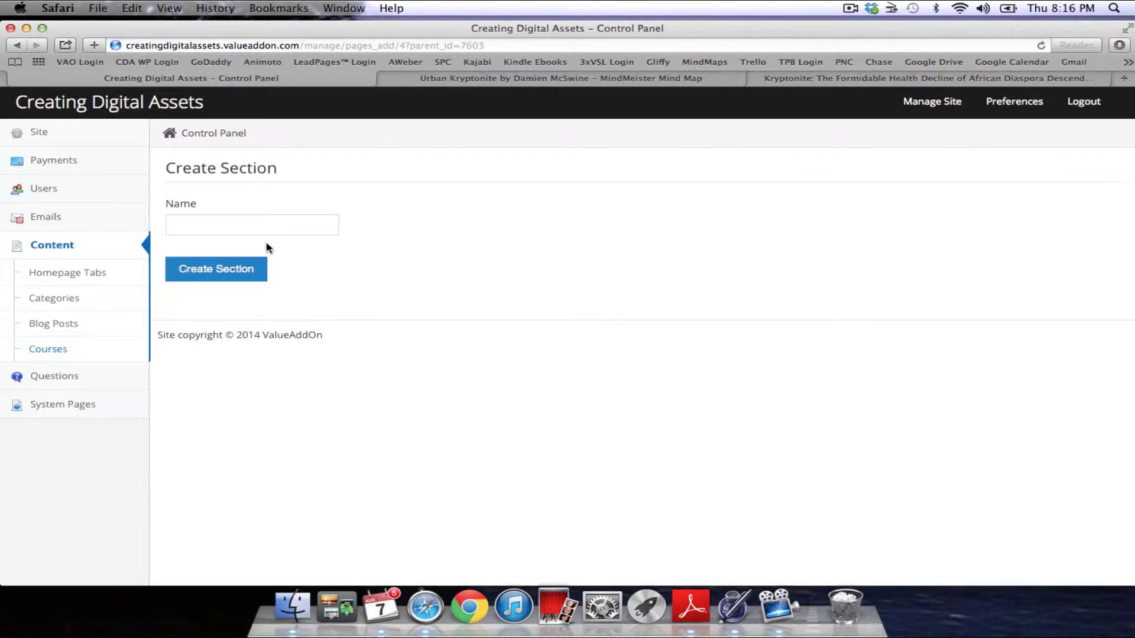
pyautogui.click(651, 79)
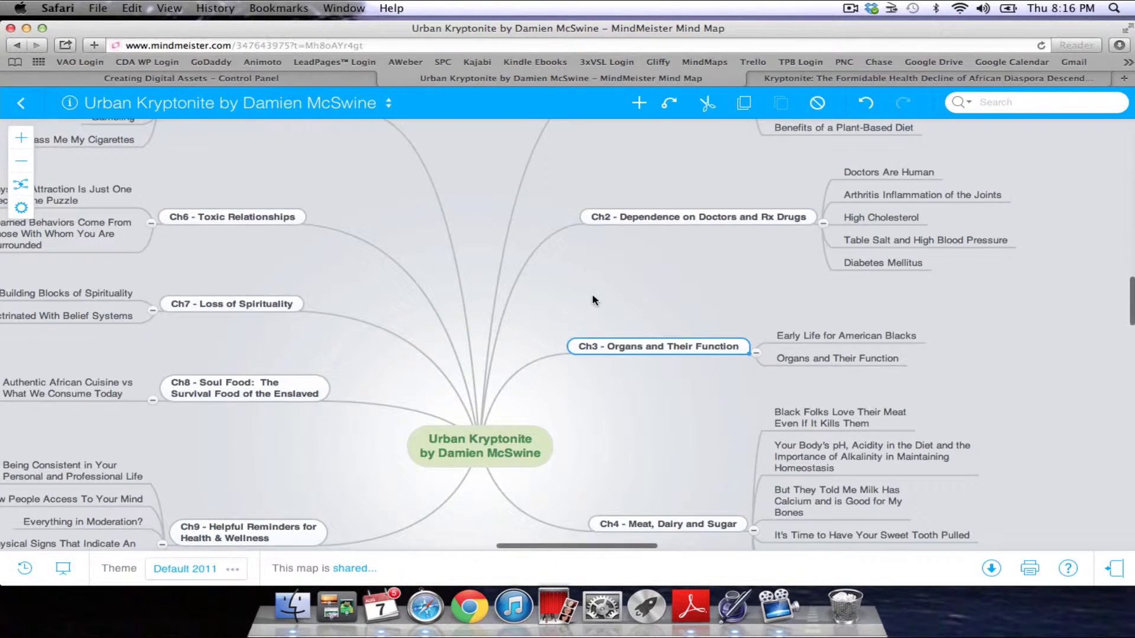
pyautogui.hscroll(5, 540, 341)
pyautogui.scroll(-3, 539, 342)
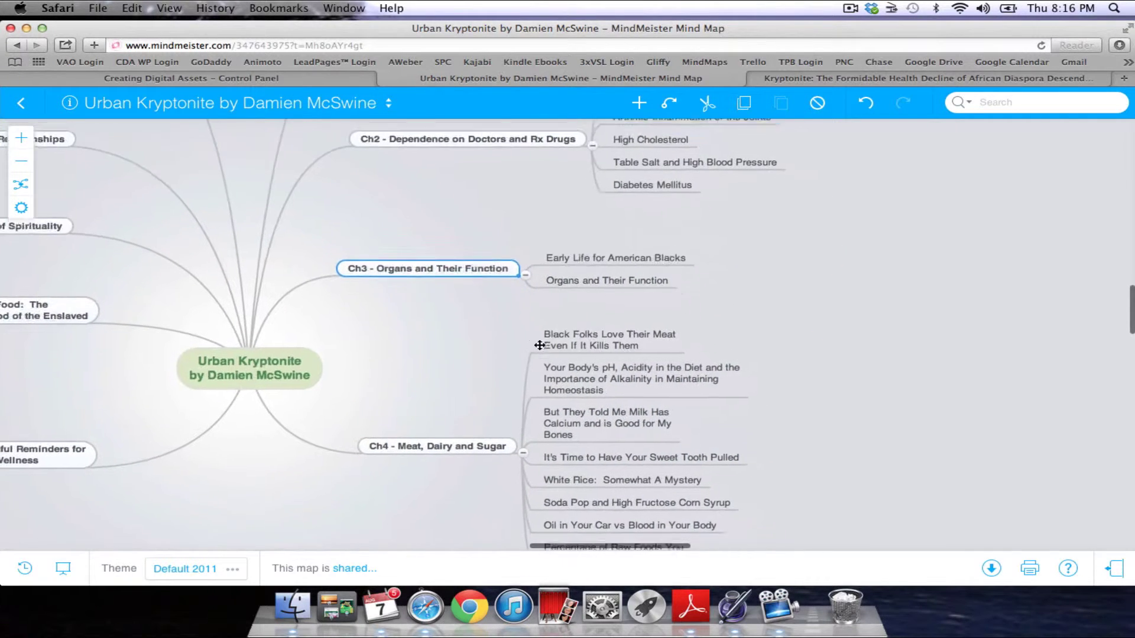
pyautogui.click(616, 248)
pyautogui.click(616, 248)
pyautogui.press('super+c')
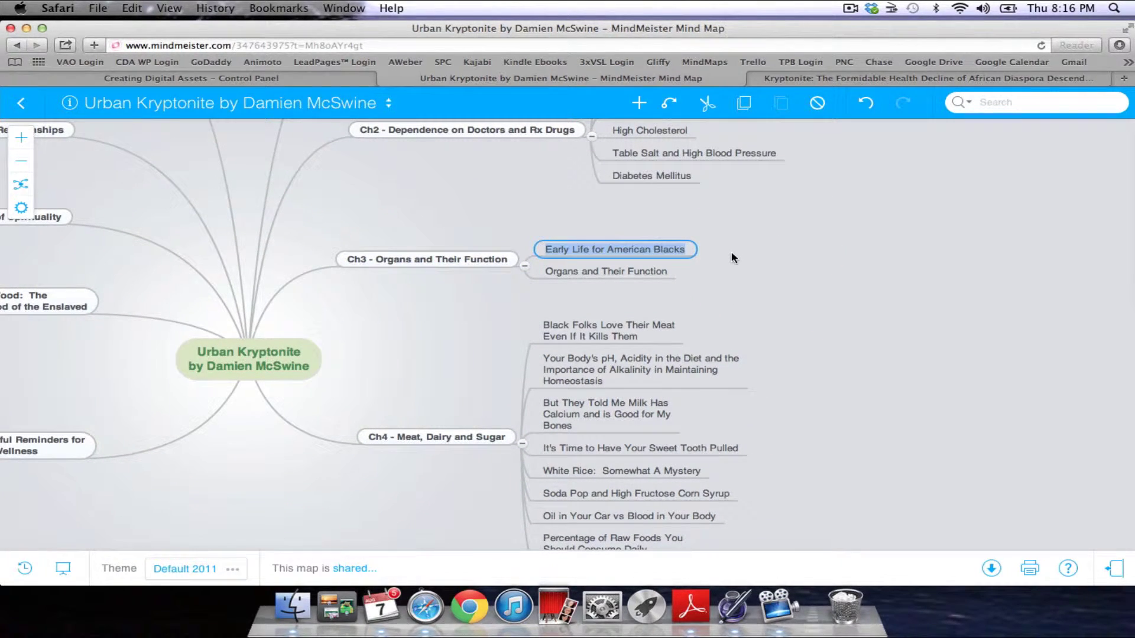
pyautogui.click(334, 78)
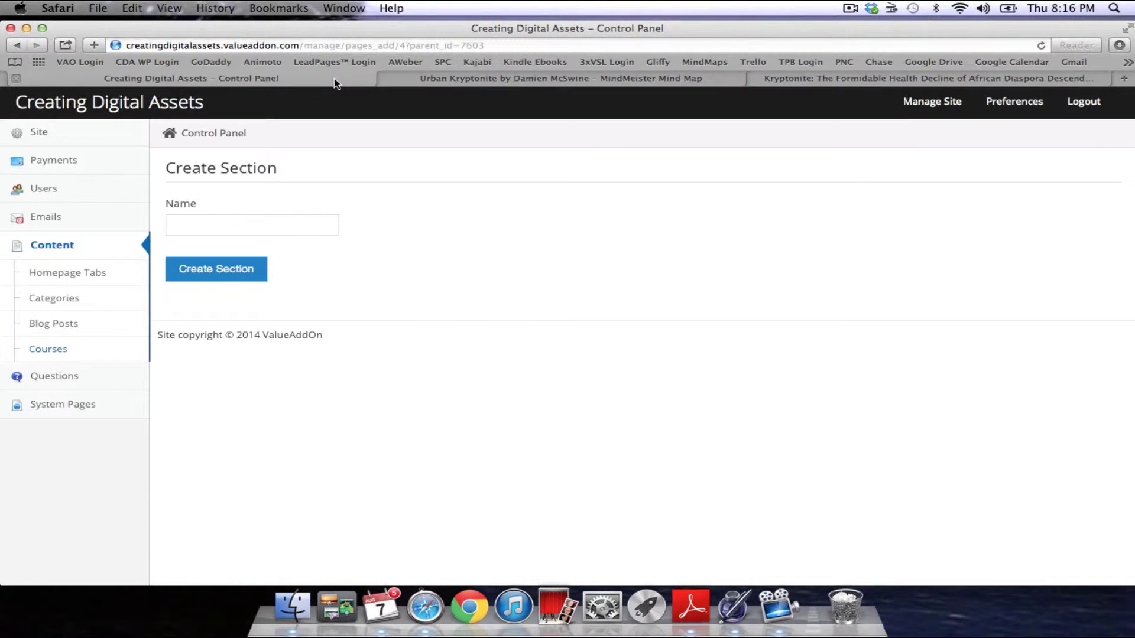
pyautogui.click(269, 228)
pyautogui.press('super+v')
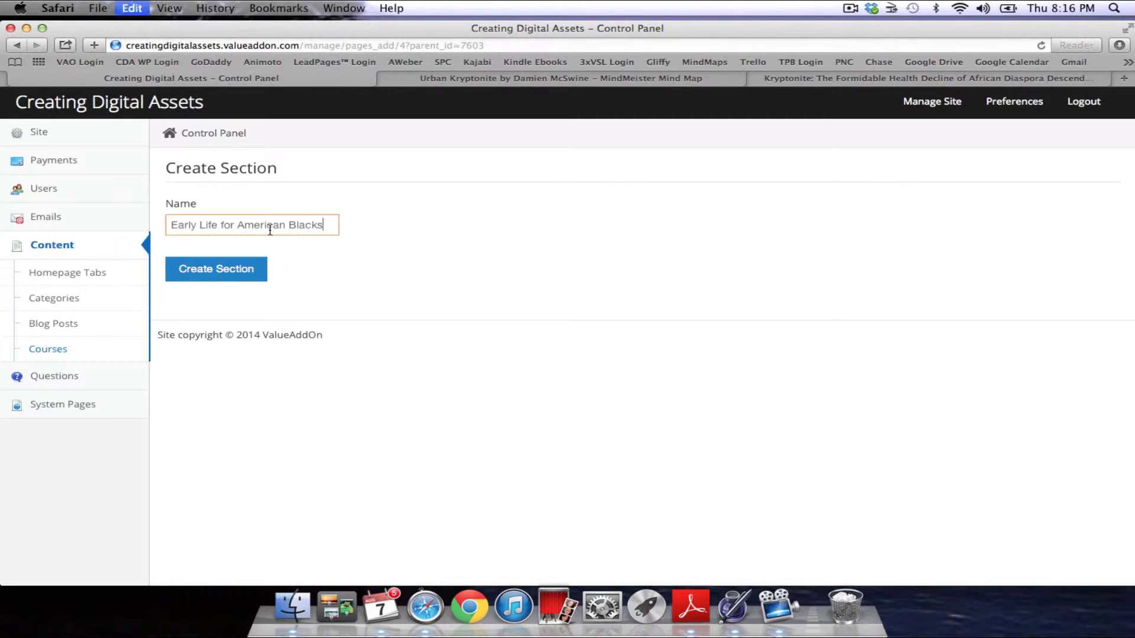
pyautogui.click(247, 264)
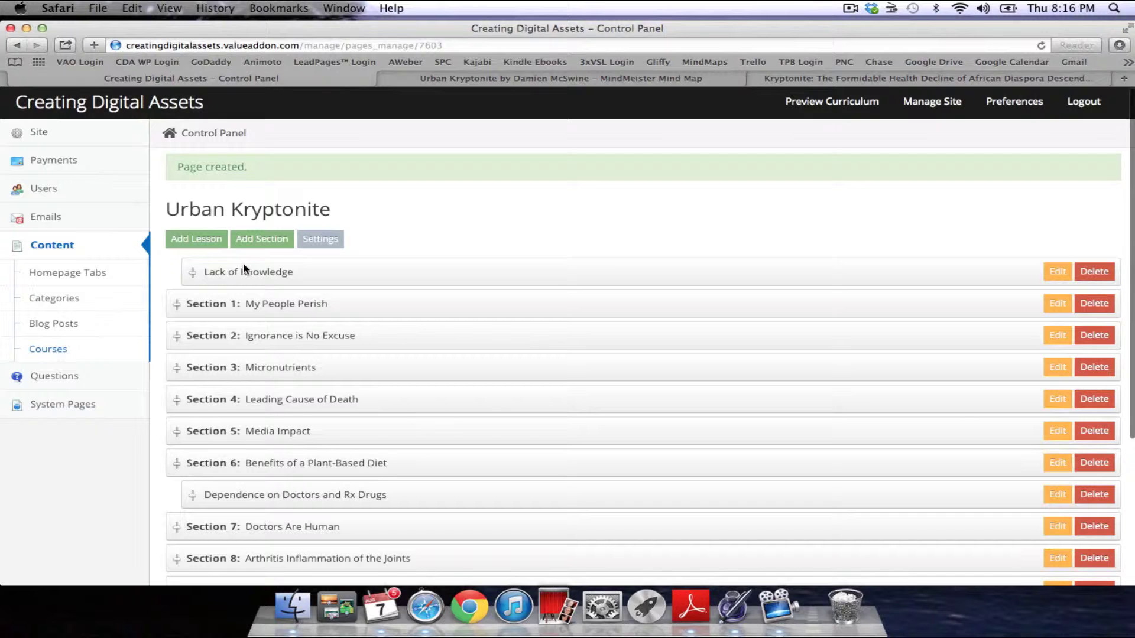
# - Create a course section named "Organs and Their Function", copying the name from the chapter 3 subtopic in the mind map
pyautogui.click(262, 240)
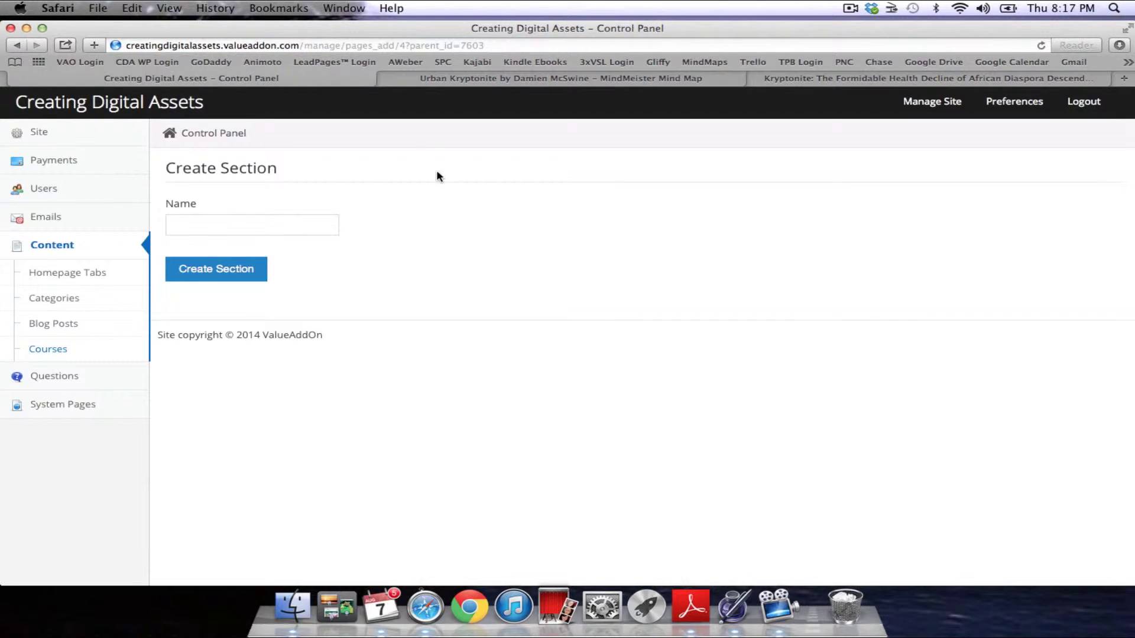
pyautogui.click(464, 79)
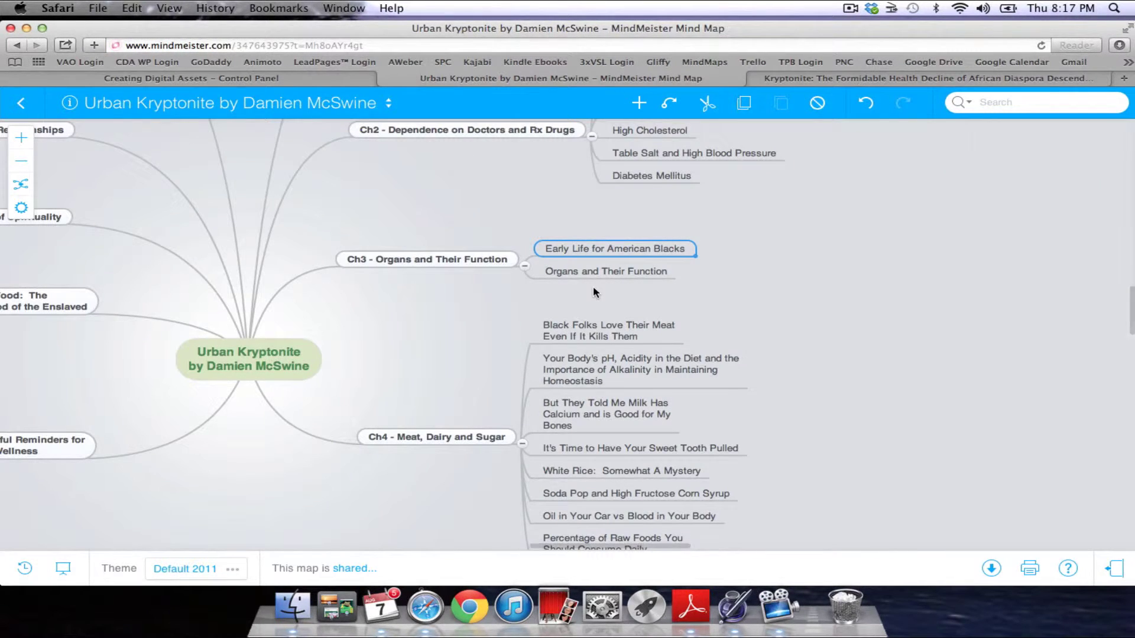
pyautogui.click(594, 270)
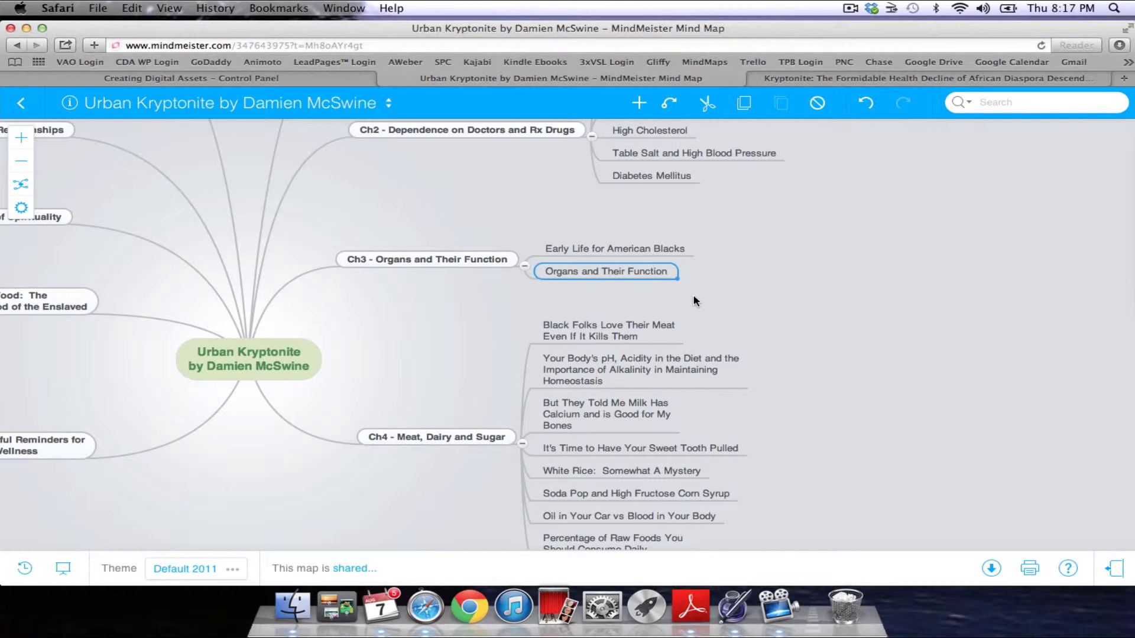
pyautogui.doubleClick(606, 274)
pyautogui.press('super+c')
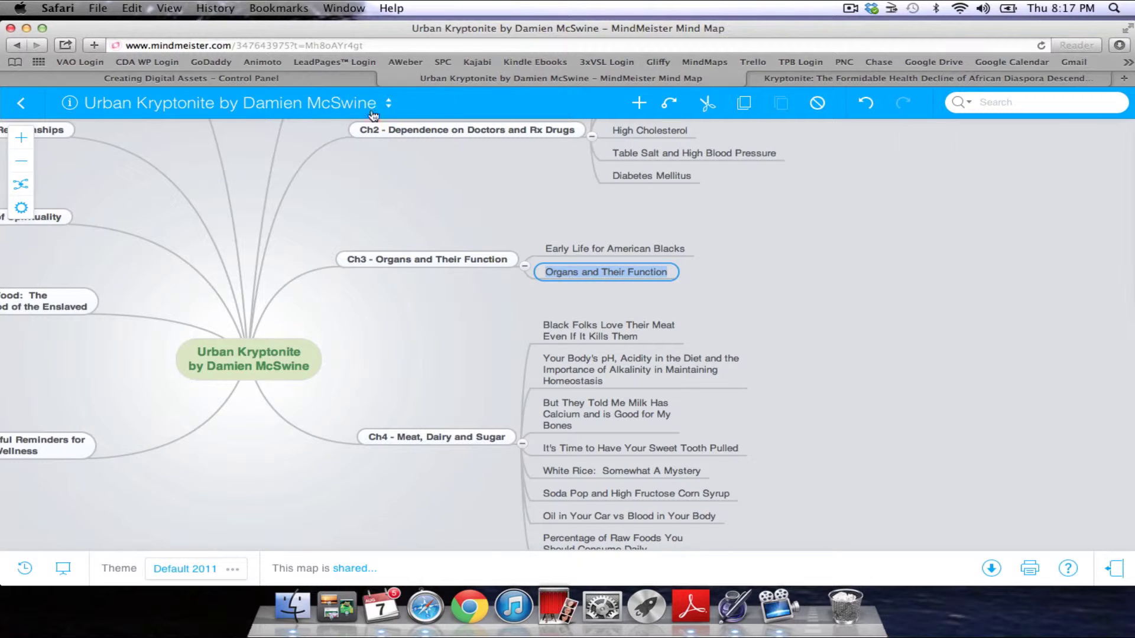
pyautogui.click(343, 79)
pyautogui.click(271, 229)
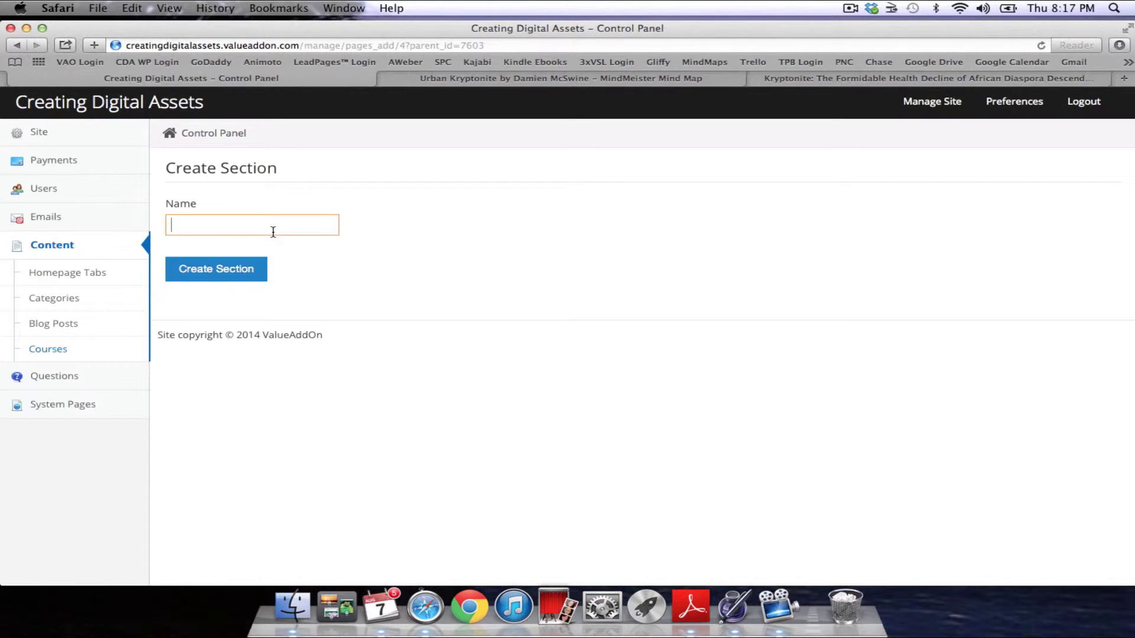
pyautogui.press('super+v')
pyautogui.click(241, 271)
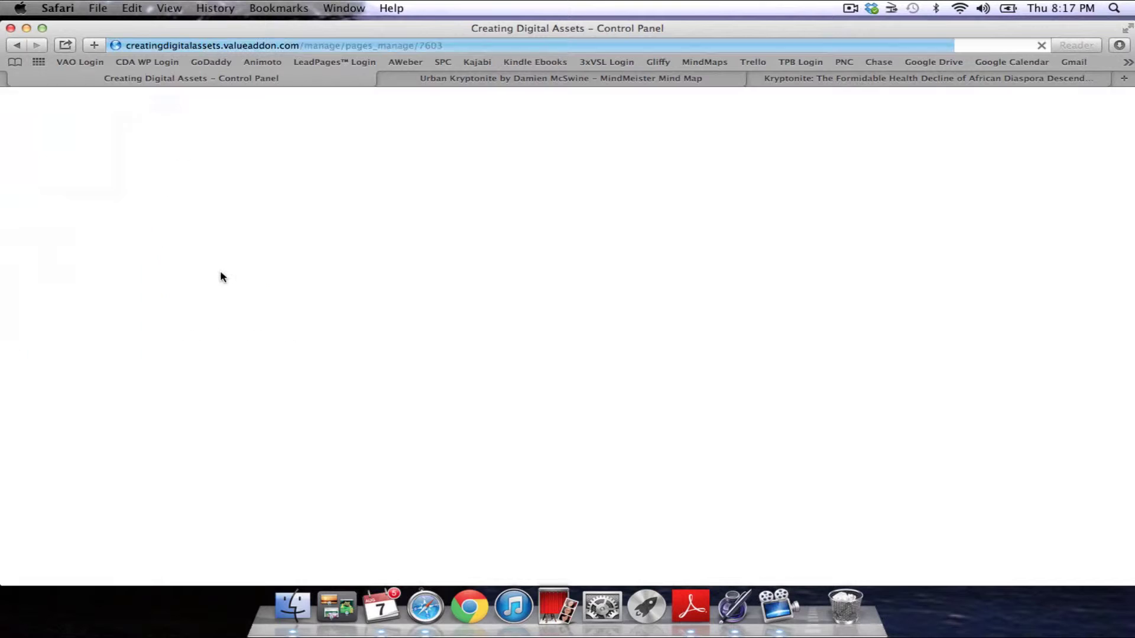
# - Check the Urban Kryptonite lesson and section list, and preview the curriculum from the first lesson through the last section
pyautogui.scroll(-1, 444, 379)
pyautogui.scroll(-5, 445, 379)
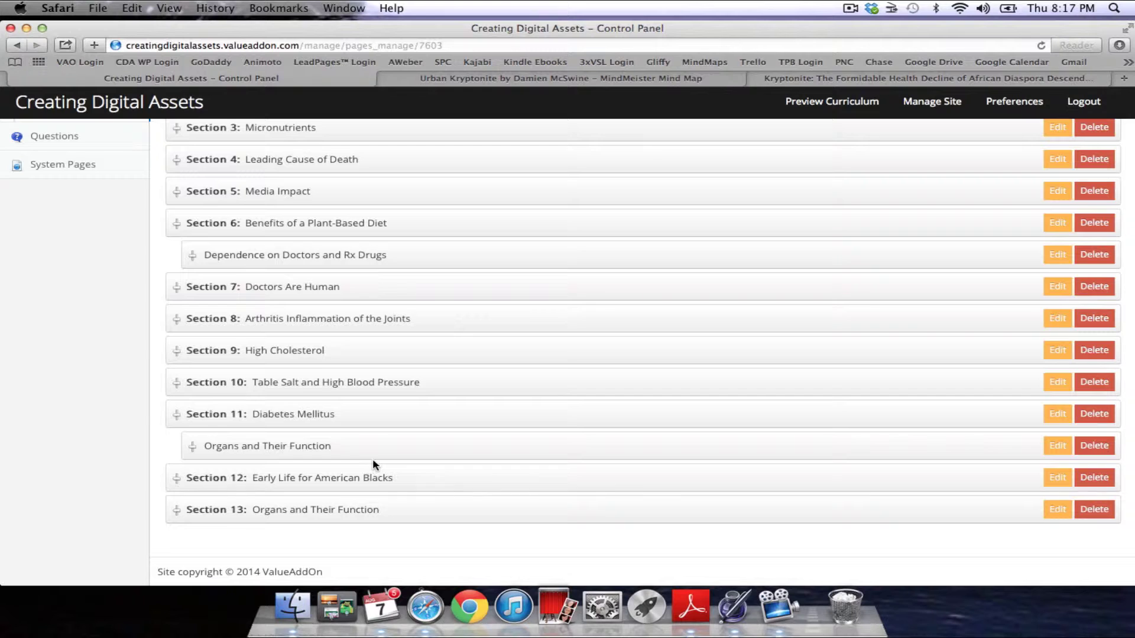
pyautogui.scroll(3, 372, 459)
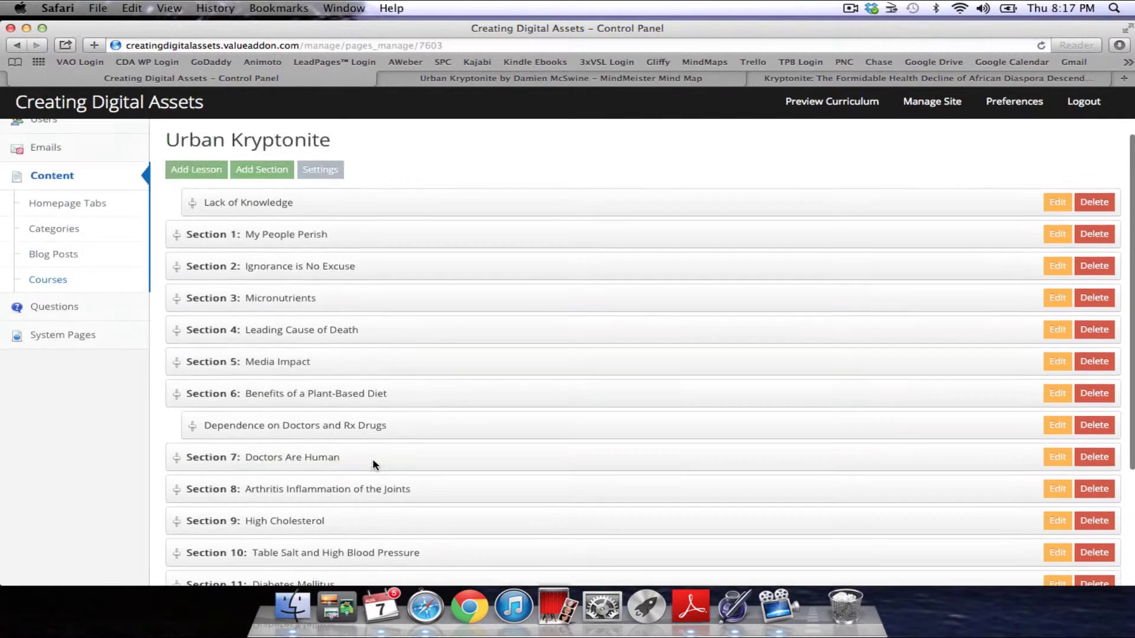
pyautogui.click(828, 102)
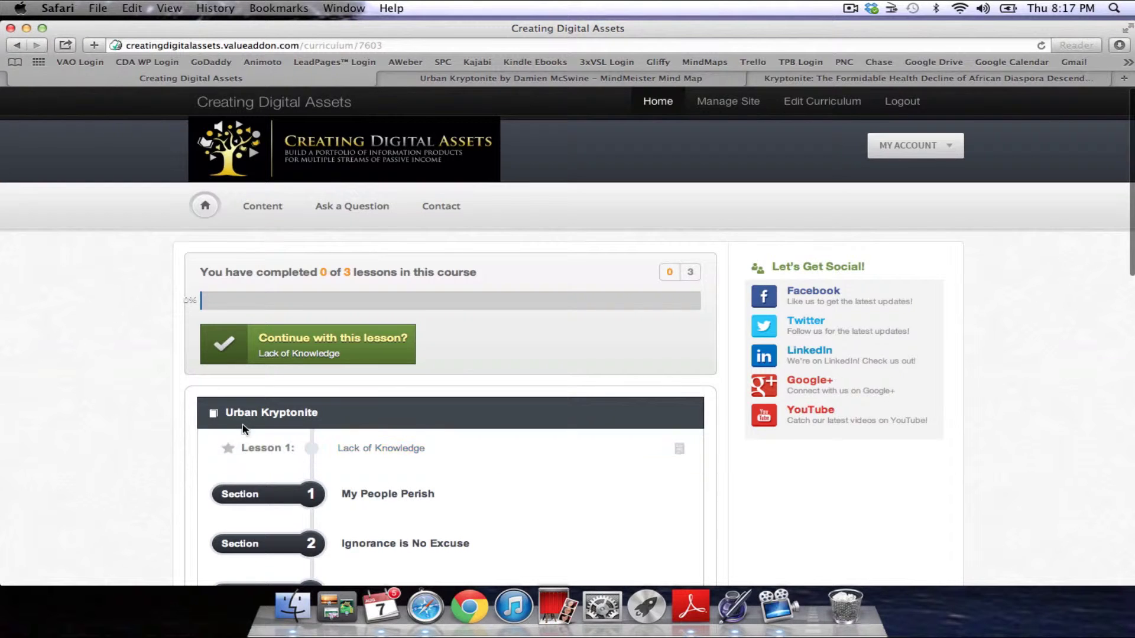
pyautogui.scroll(-3, 33, 451)
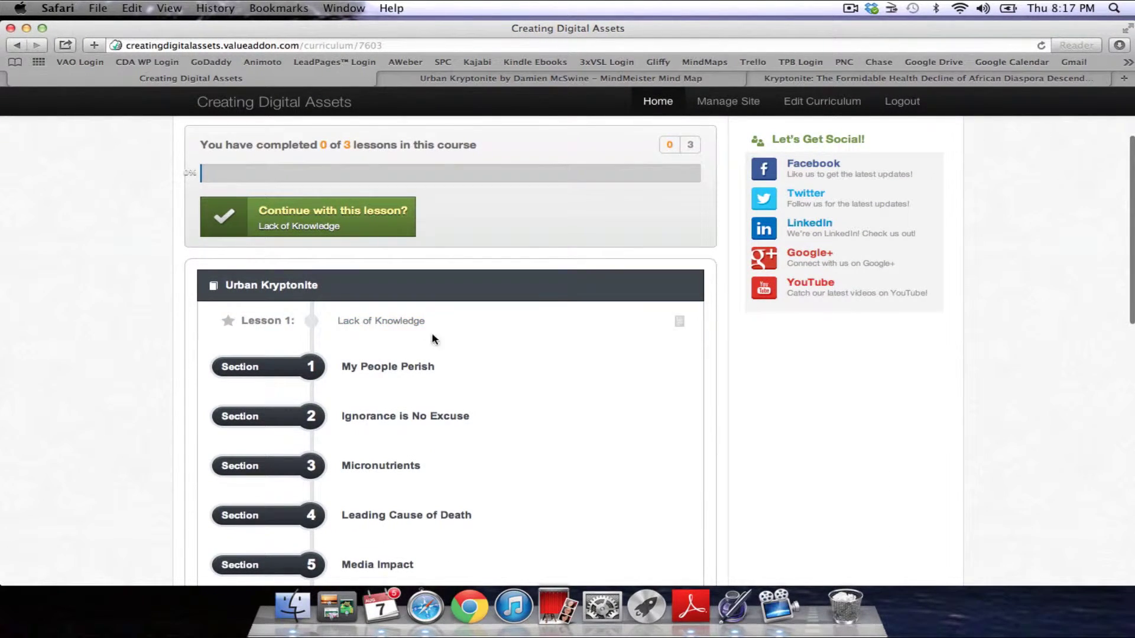
pyautogui.scroll(-2, 484, 329)
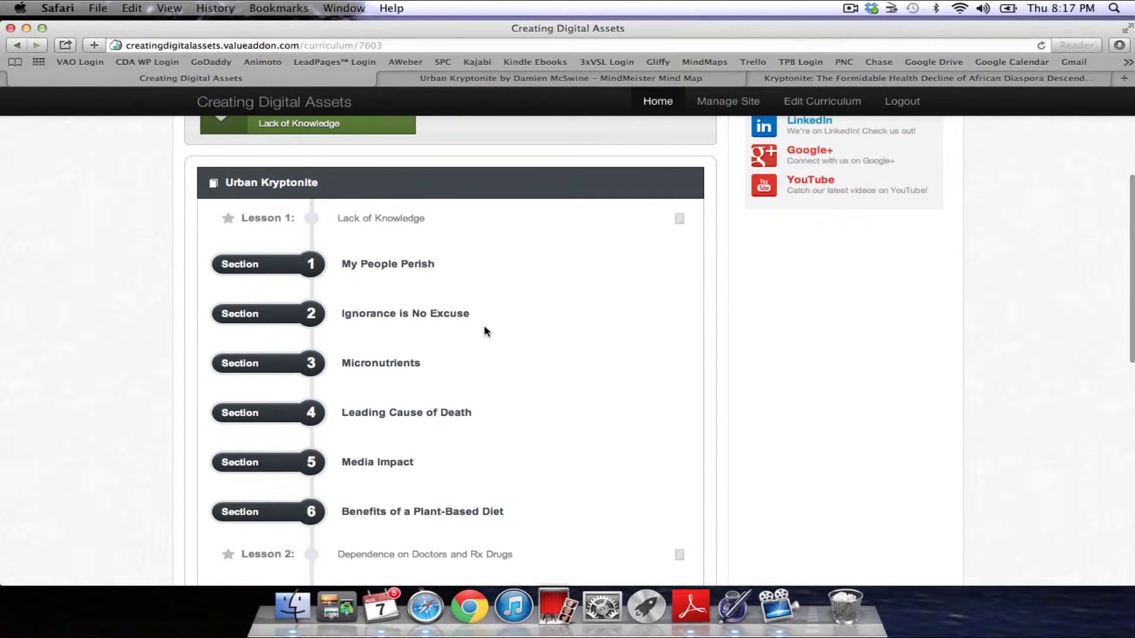
pyautogui.scroll(-1, 484, 331)
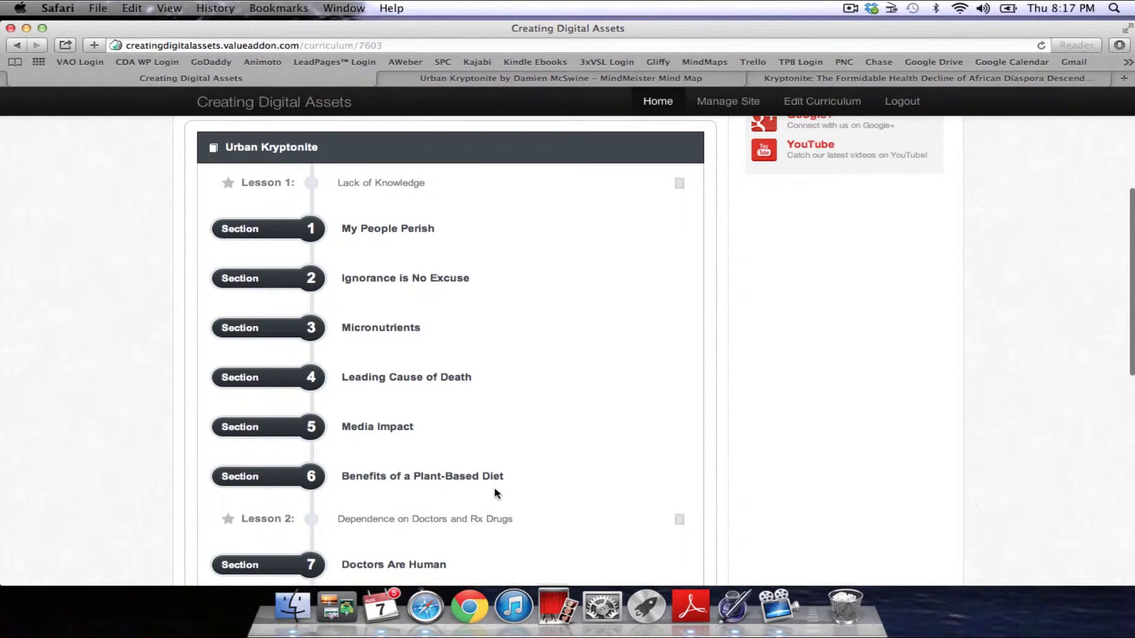
pyautogui.scroll(-2, 494, 485)
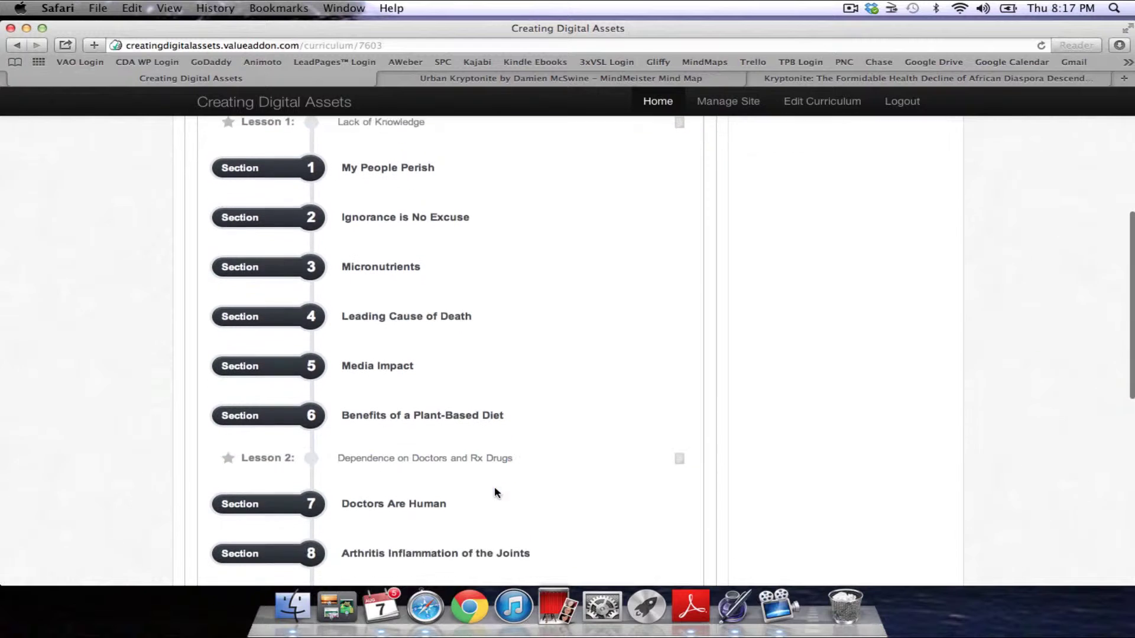
pyautogui.moveTo(509, 463)
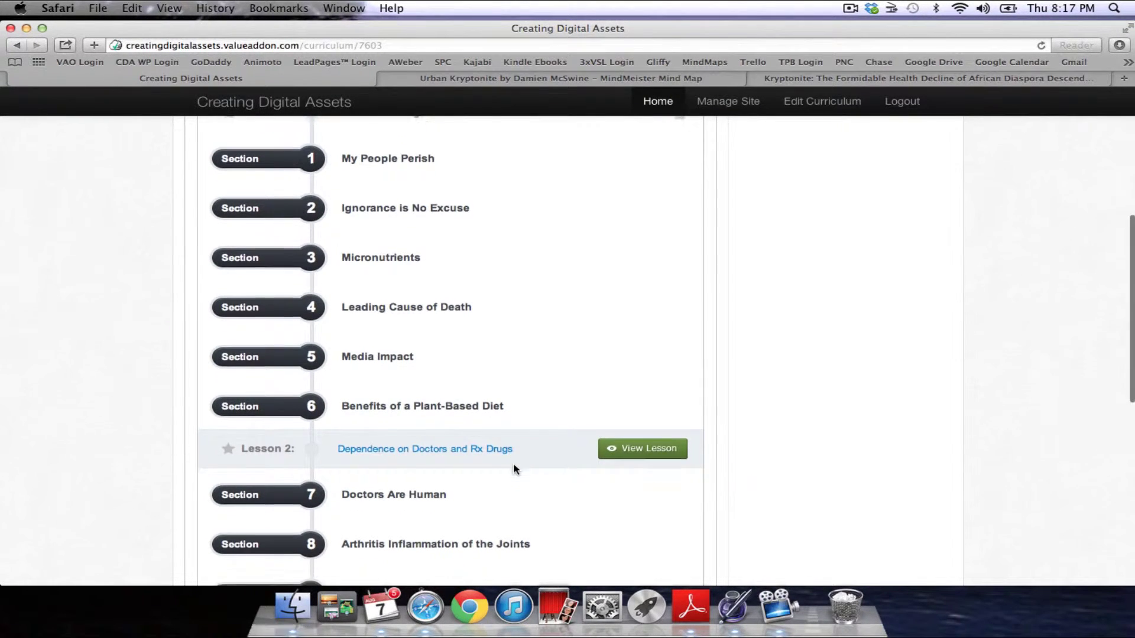
pyautogui.scroll(-8, 513, 466)
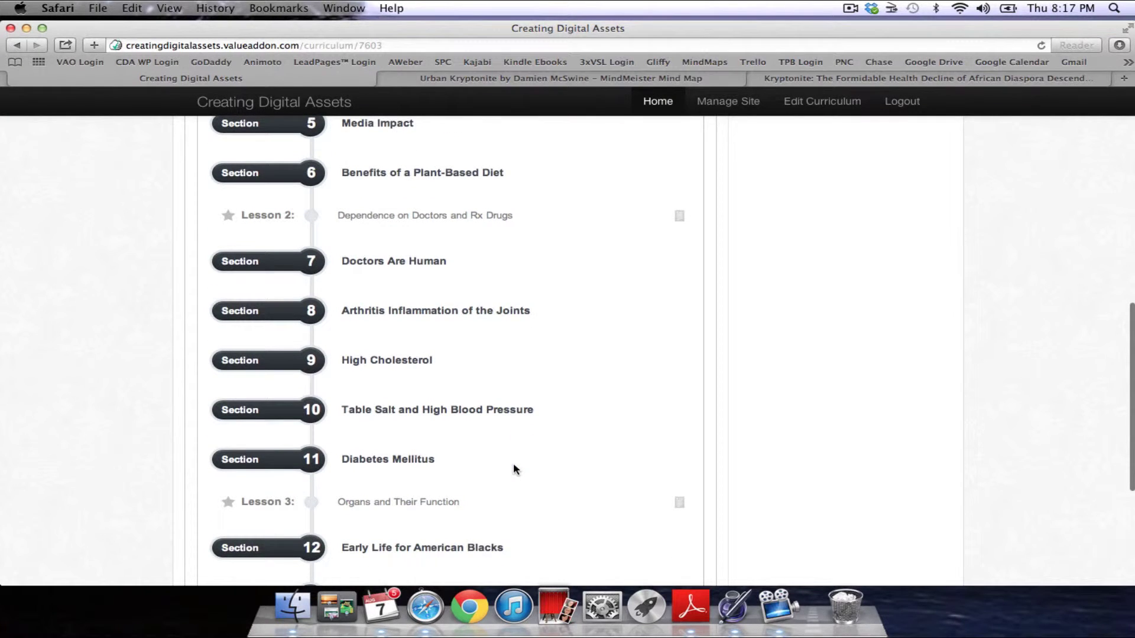
pyautogui.scroll(-2, 516, 504)
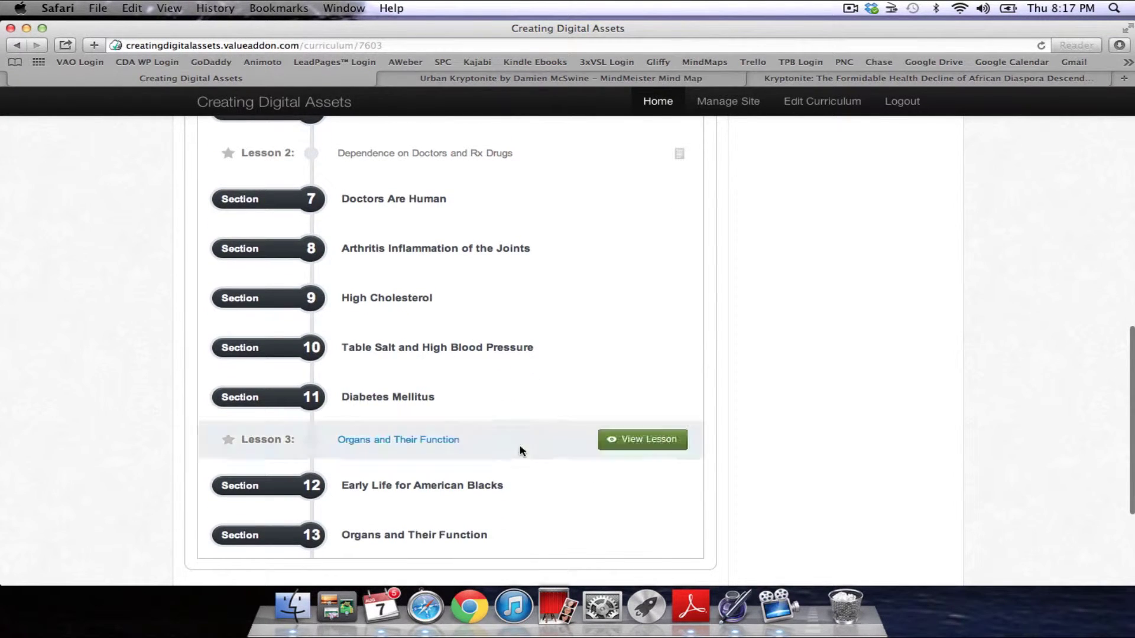
pyautogui.scroll(-2, 512, 437)
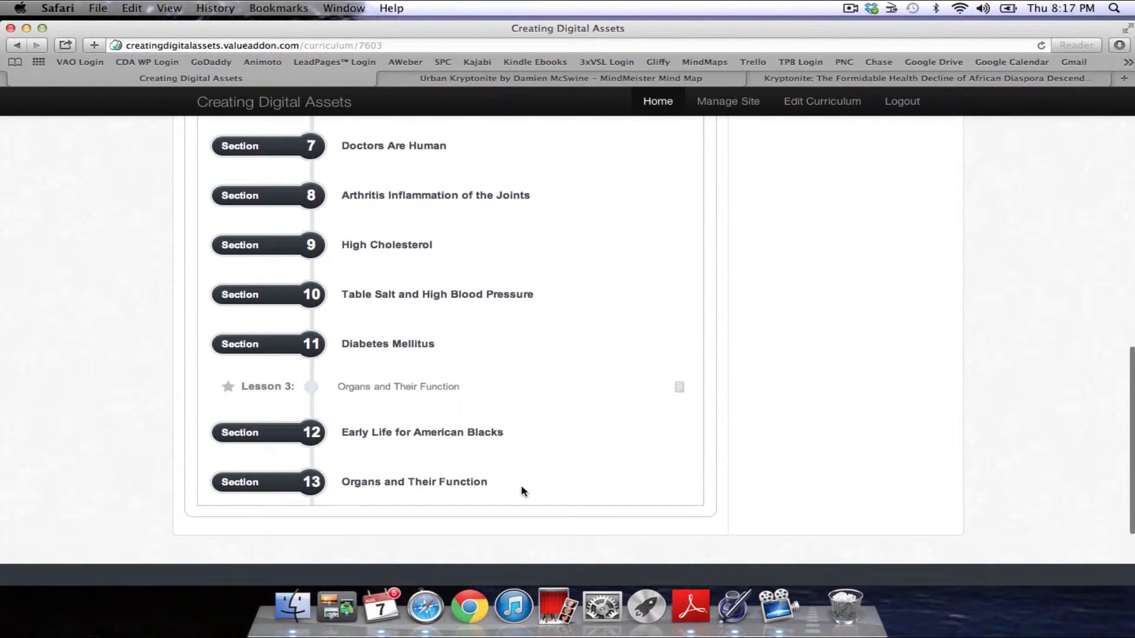
# - Review the previewed curriculum again from the top, examining how the sections are arranged under each lesson
pyautogui.scroll(12, 522, 487)
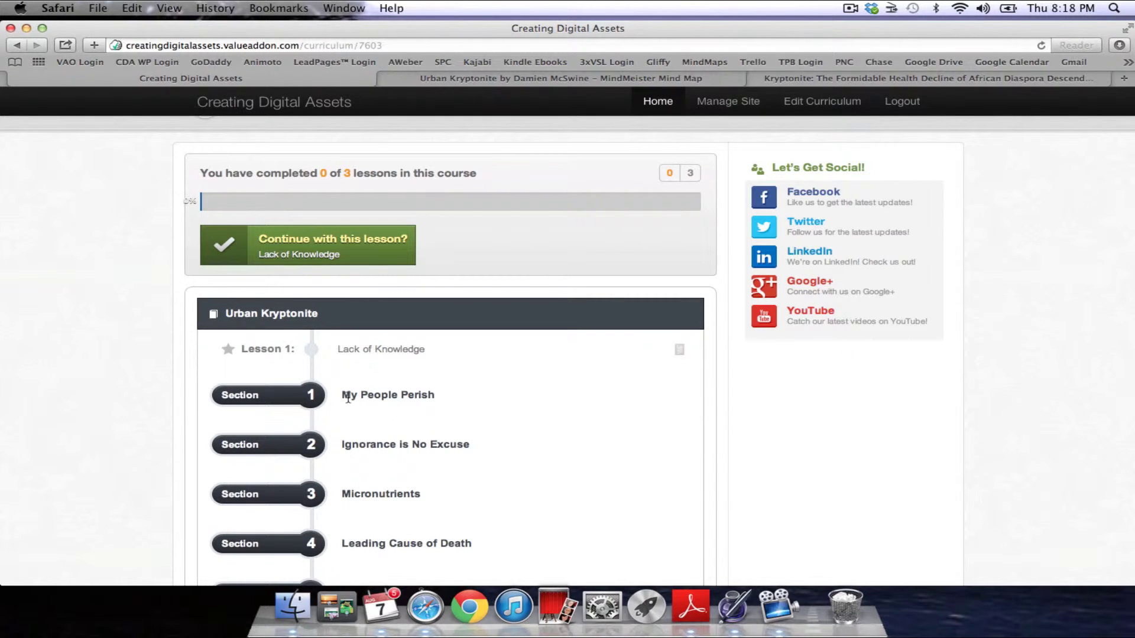
pyautogui.moveTo(307, 356)
pyautogui.scroll(-5, 469, 440)
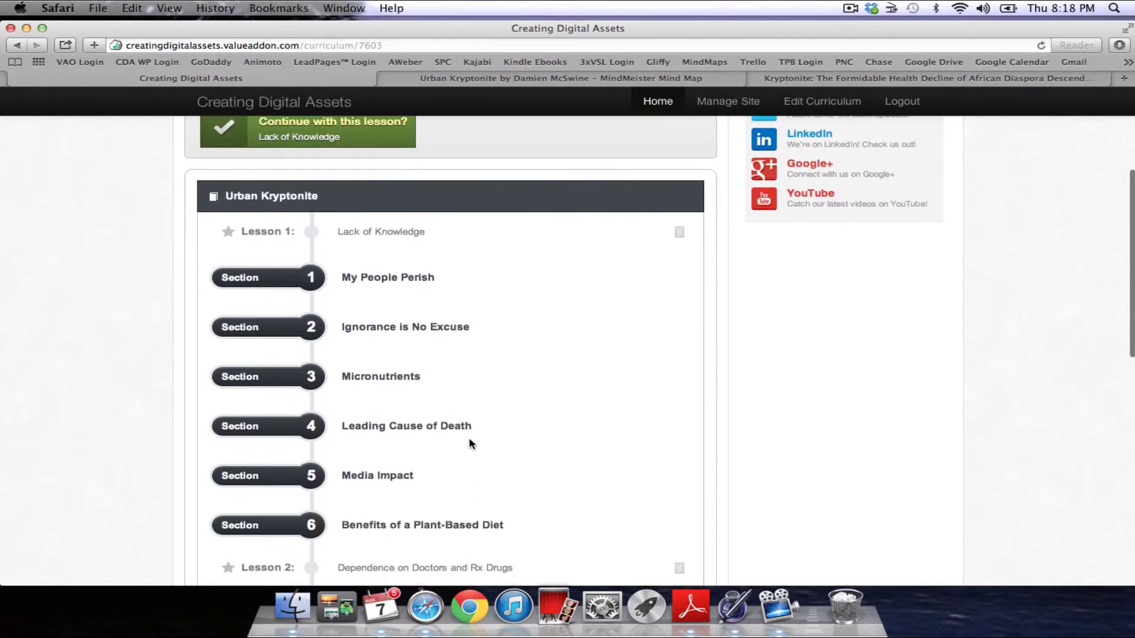
pyautogui.scroll(-2, 554, 391)
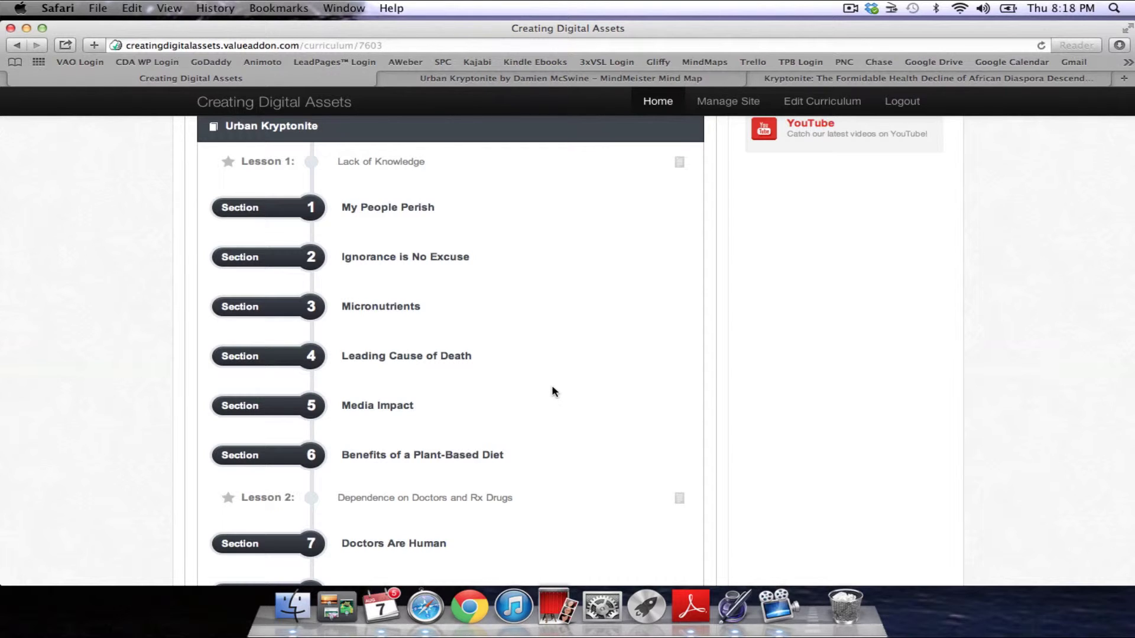
pyautogui.scroll(-7, 554, 391)
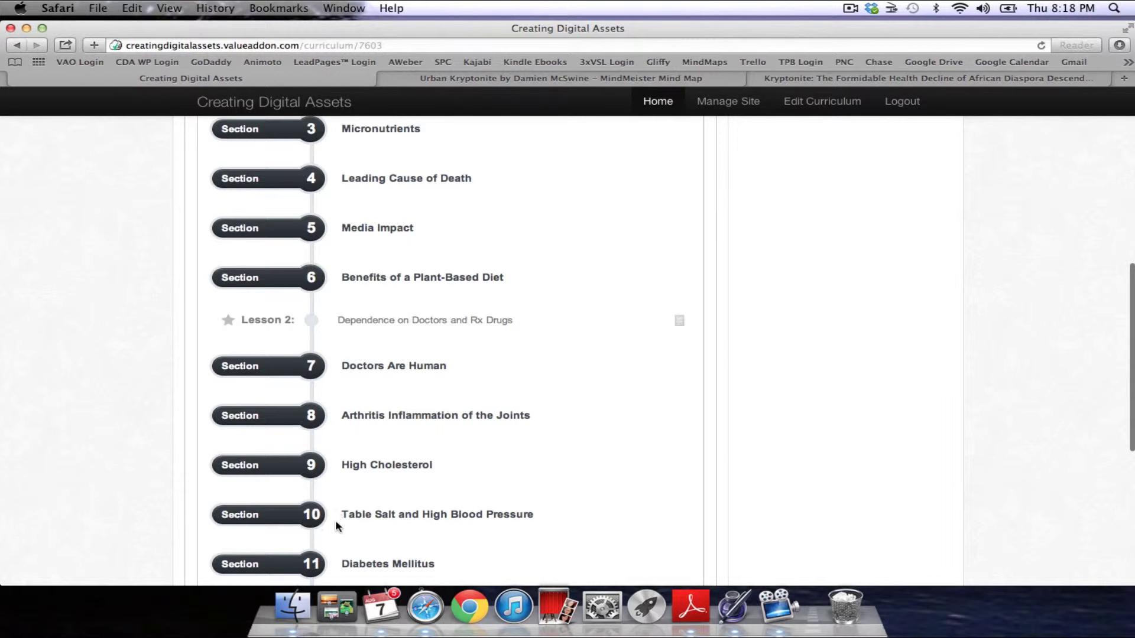
pyautogui.scroll(-7, 339, 543)
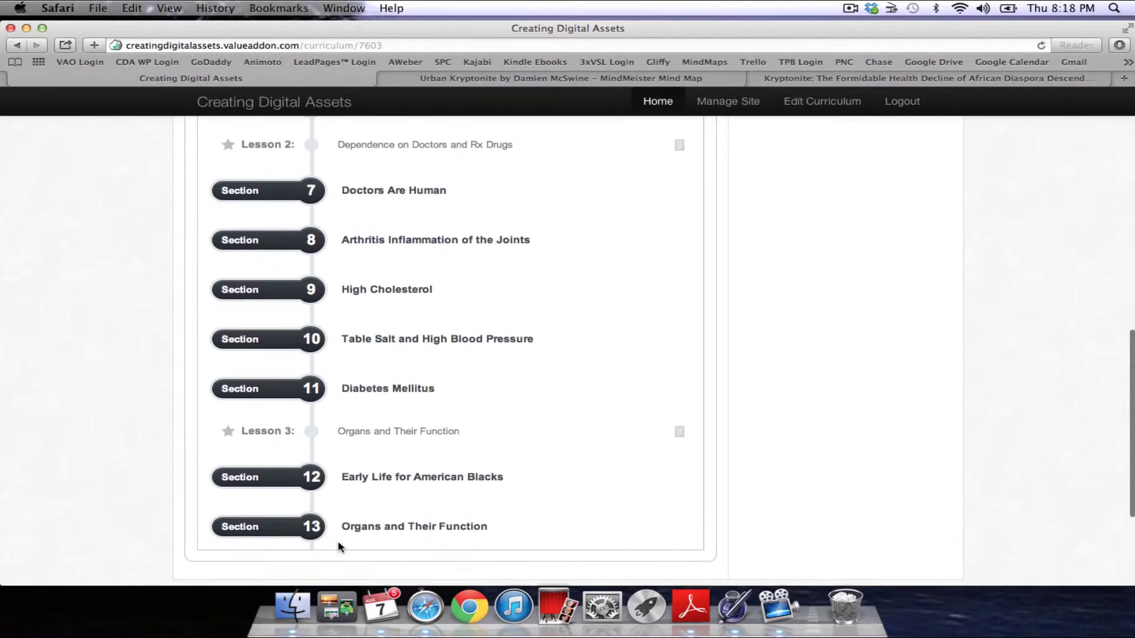
pyautogui.scroll(-3, 127, 473)
pyautogui.scroll(4, 128, 476)
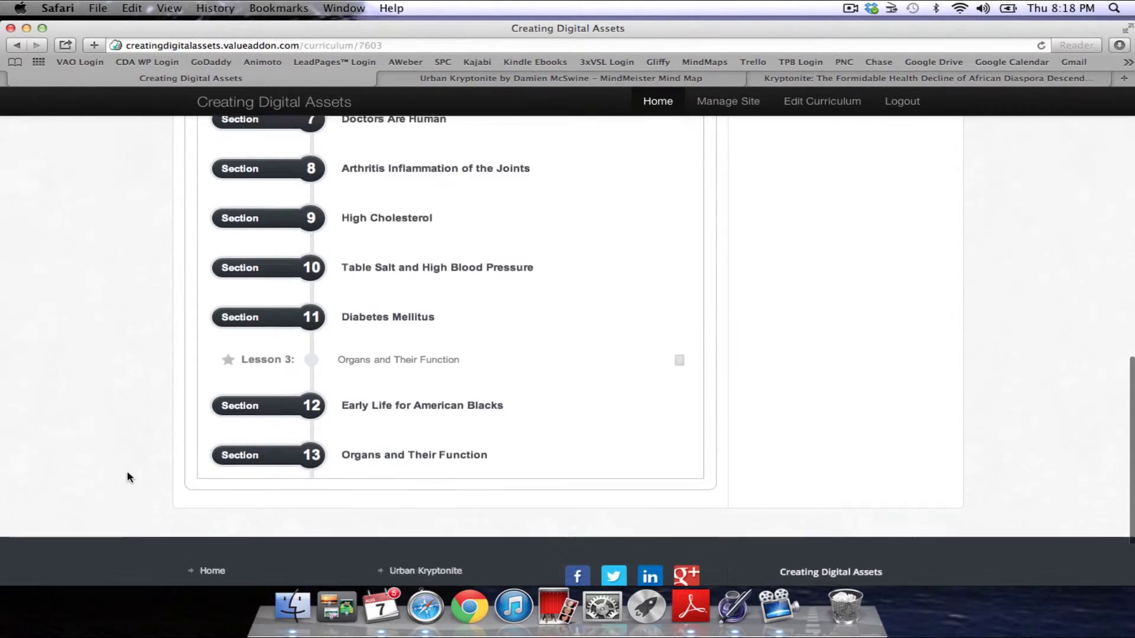
pyautogui.scroll(3, 129, 476)
pyautogui.scroll(6, 129, 476)
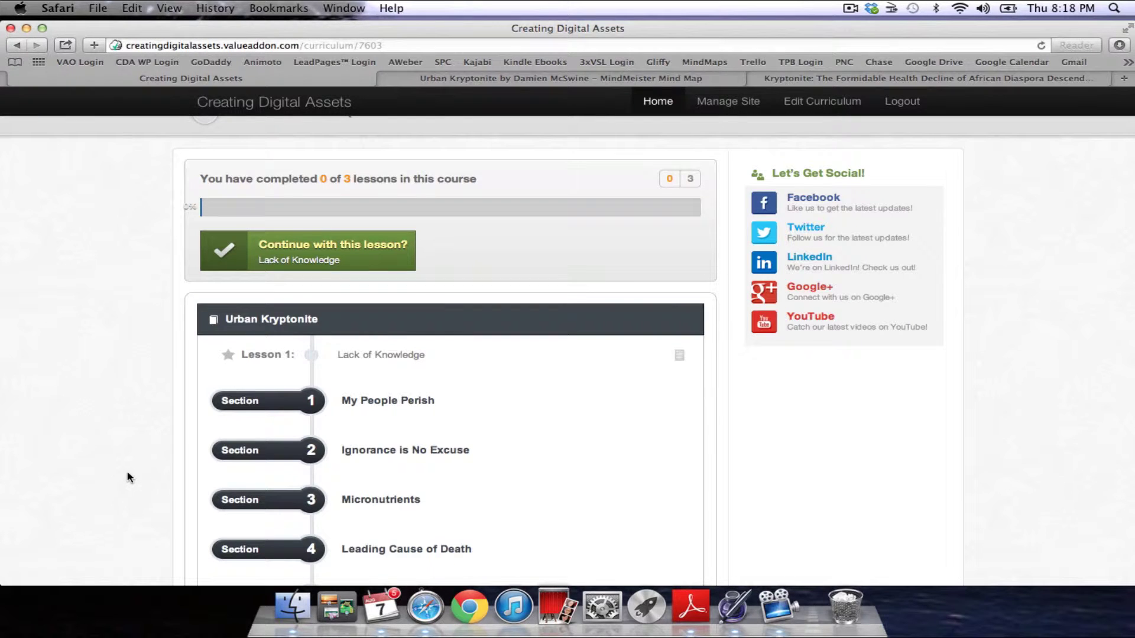
pyautogui.scroll(2, 122, 452)
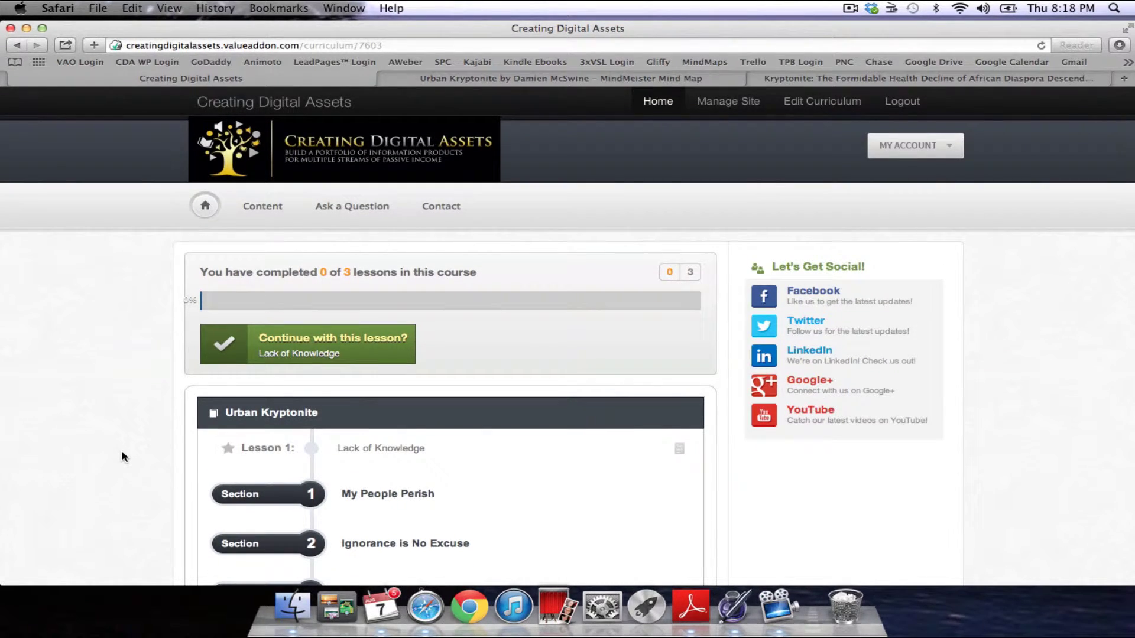
pyautogui.scroll(-8, 122, 455)
pyautogui.scroll(-2, 122, 455)
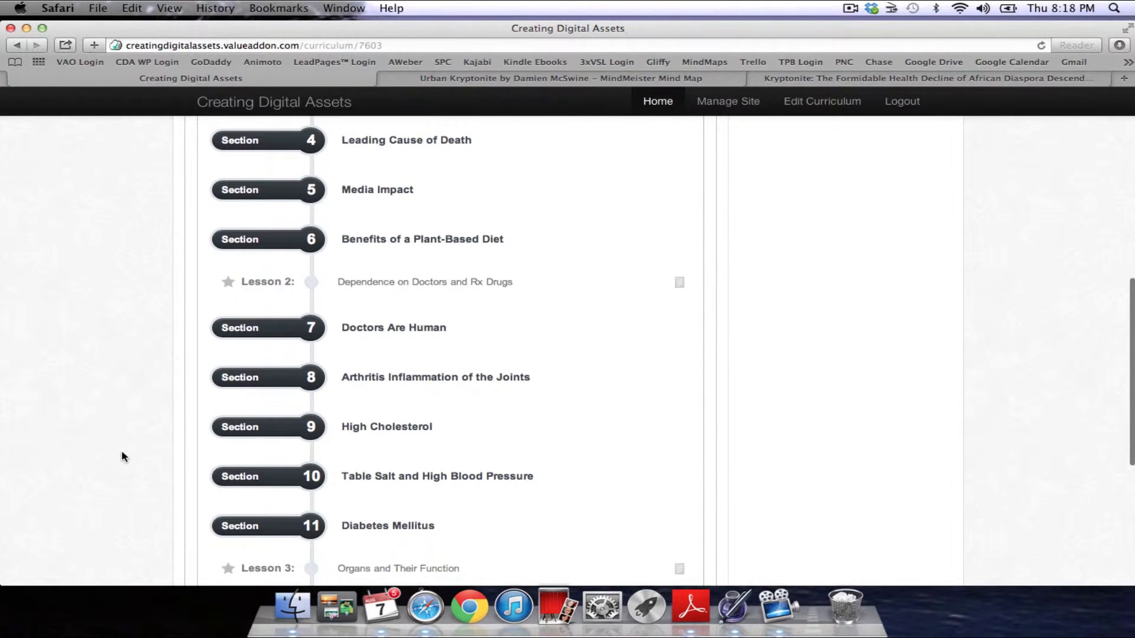
pyautogui.scroll(-4, 122, 455)
pyautogui.scroll(13, 122, 456)
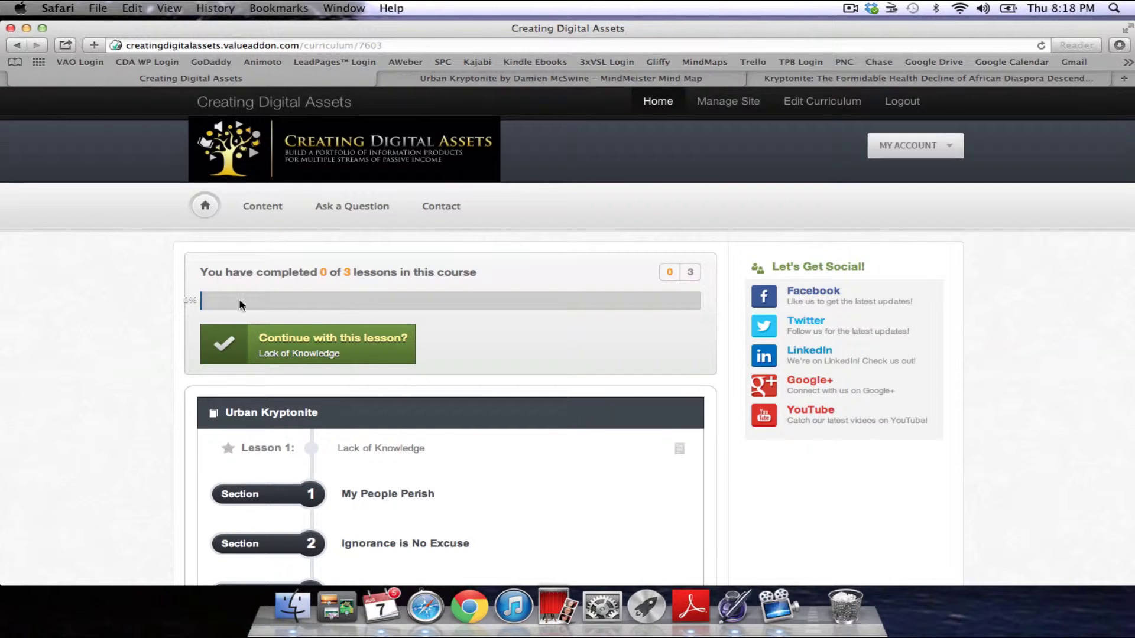
pyautogui.scroll(-3, 59, 414)
pyautogui.scroll(-5, 61, 418)
pyautogui.scroll(3, 61, 418)
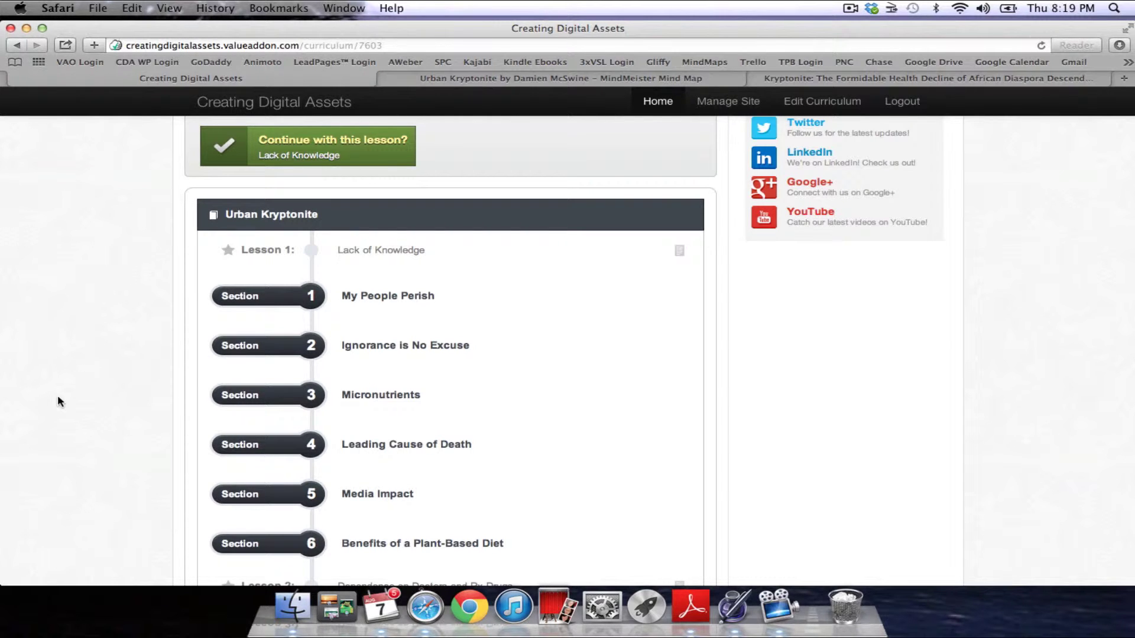
pyautogui.scroll(5, 135, 305)
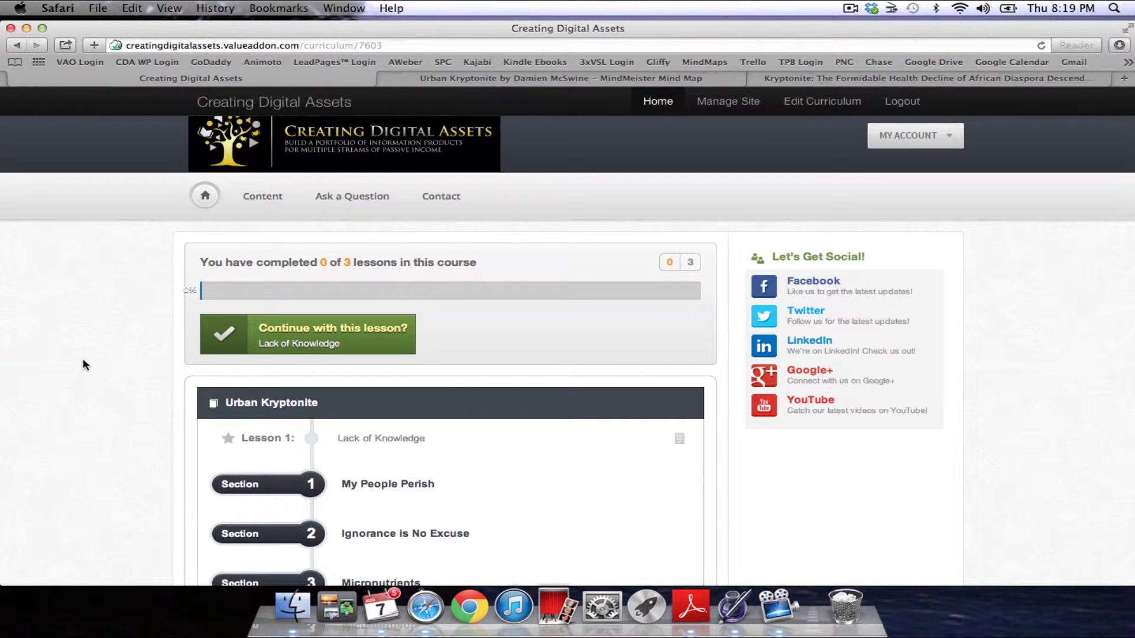
pyautogui.scroll(-5, 83, 365)
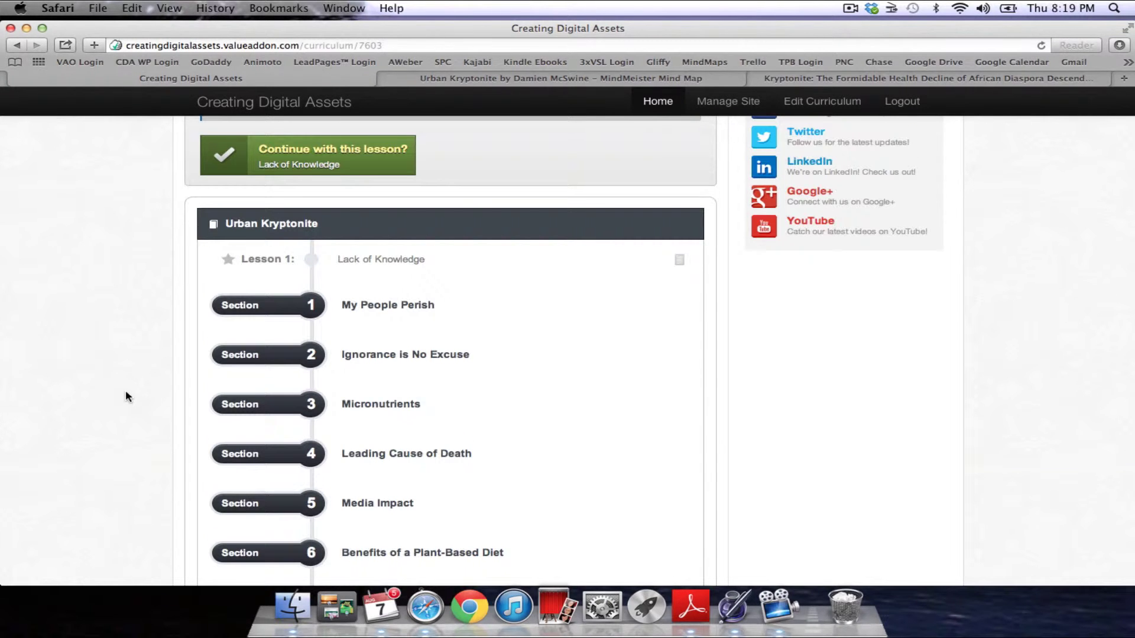
pyautogui.scroll(-10, 126, 393)
pyautogui.scroll(-1, 125, 395)
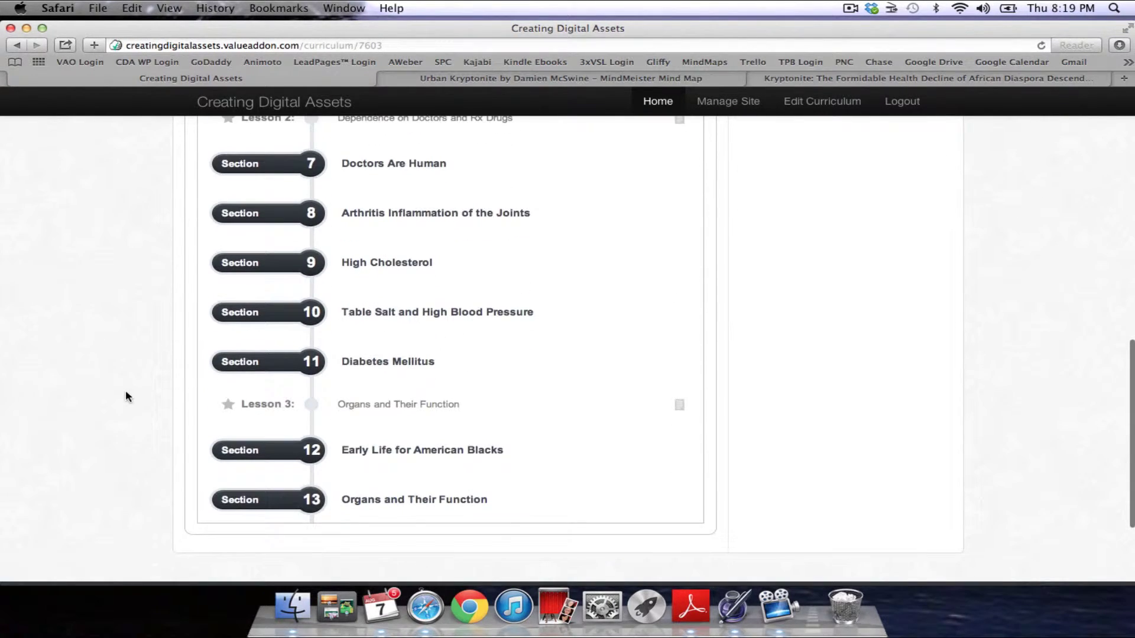
pyautogui.scroll(10, 140, 324)
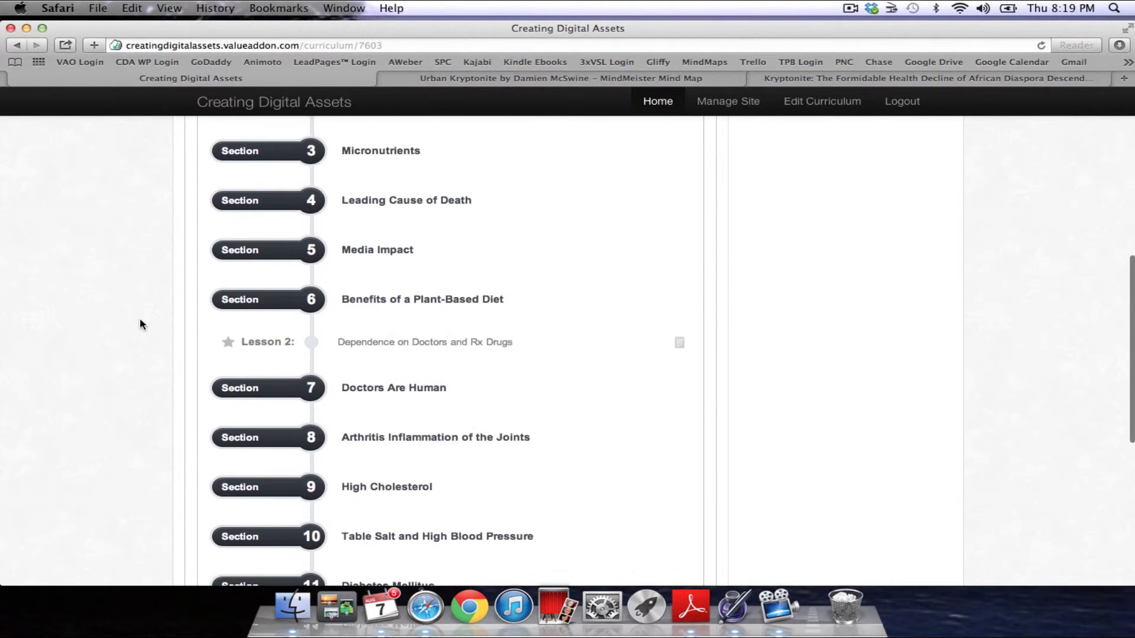
pyautogui.scroll(1, 140, 324)
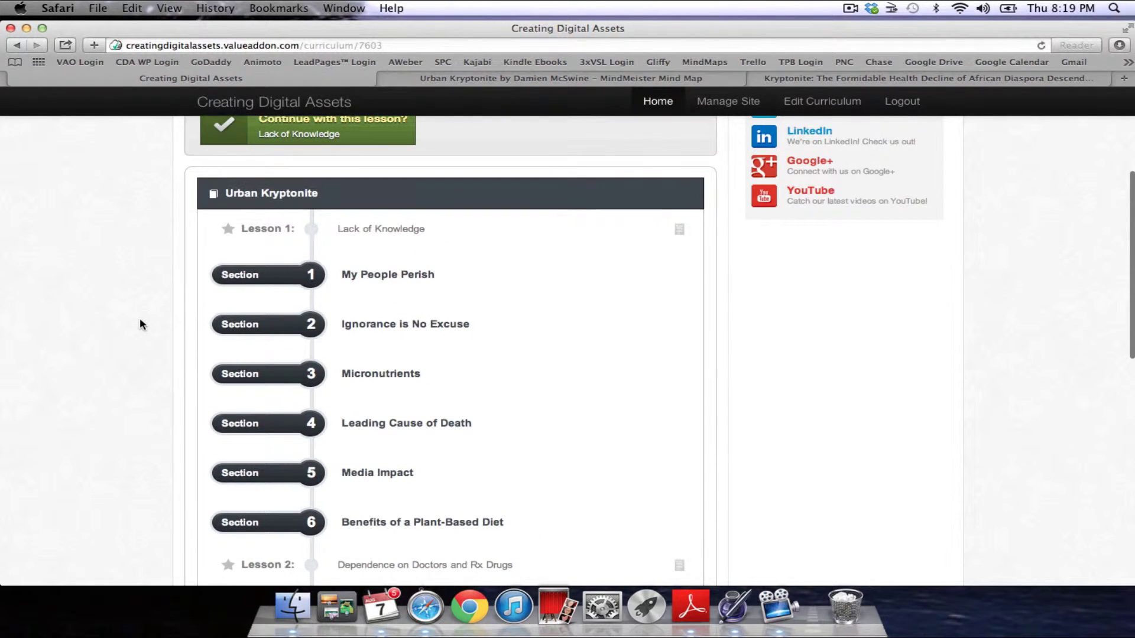
pyautogui.scroll(6, 140, 324)
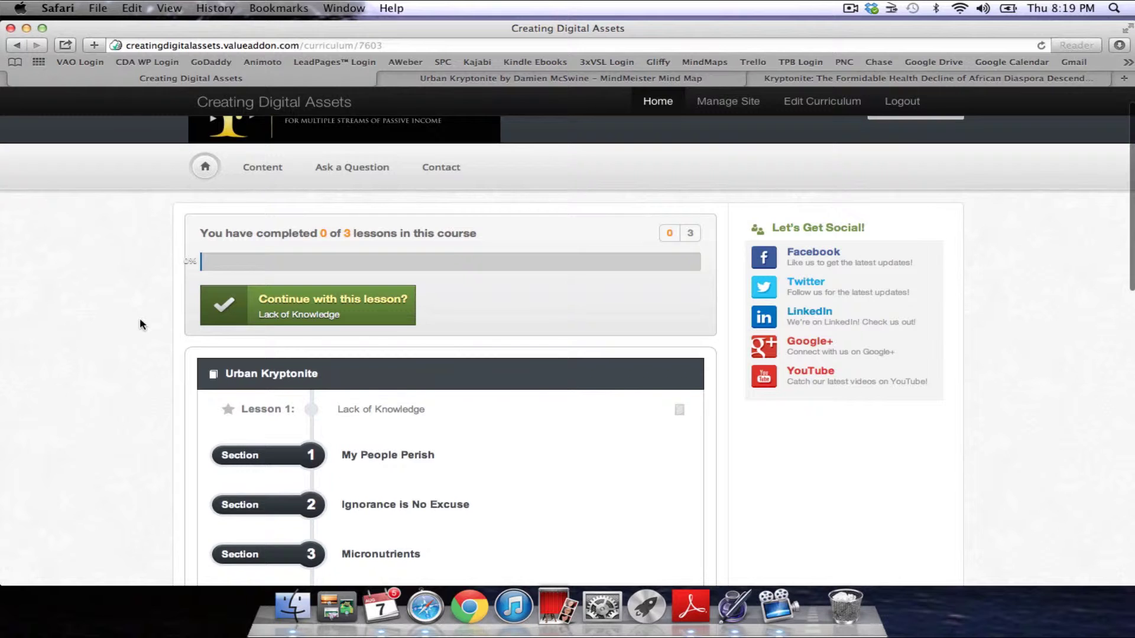
pyautogui.scroll(2, 139, 324)
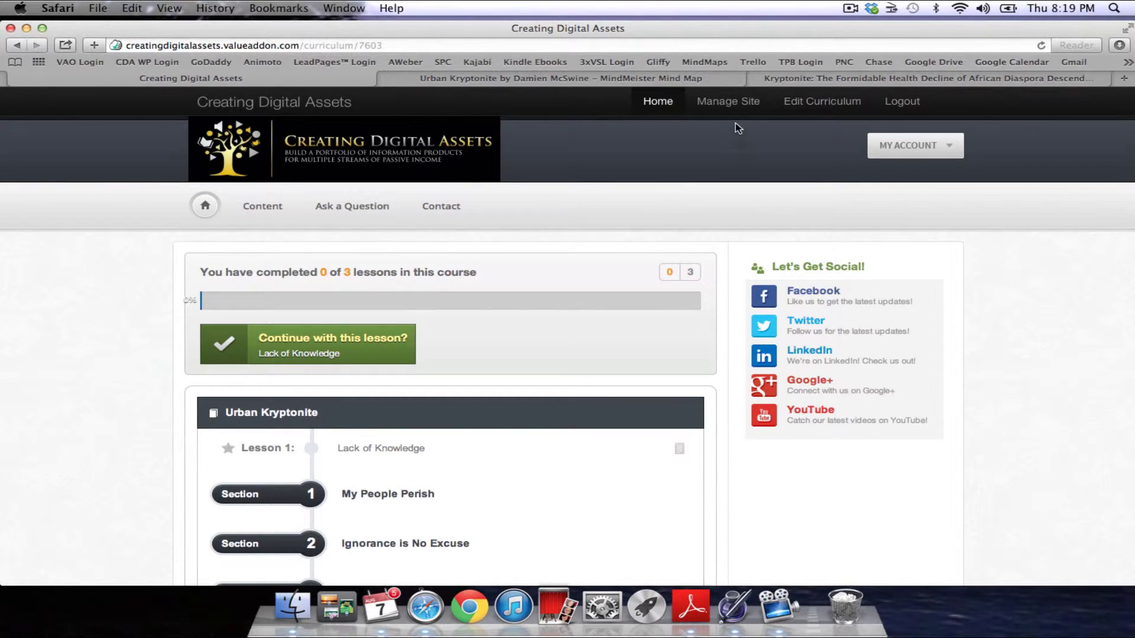
# - Open the Urban Kryptonite course from the site's content management and examine its full list of lessons and sections
pyautogui.click(731, 104)
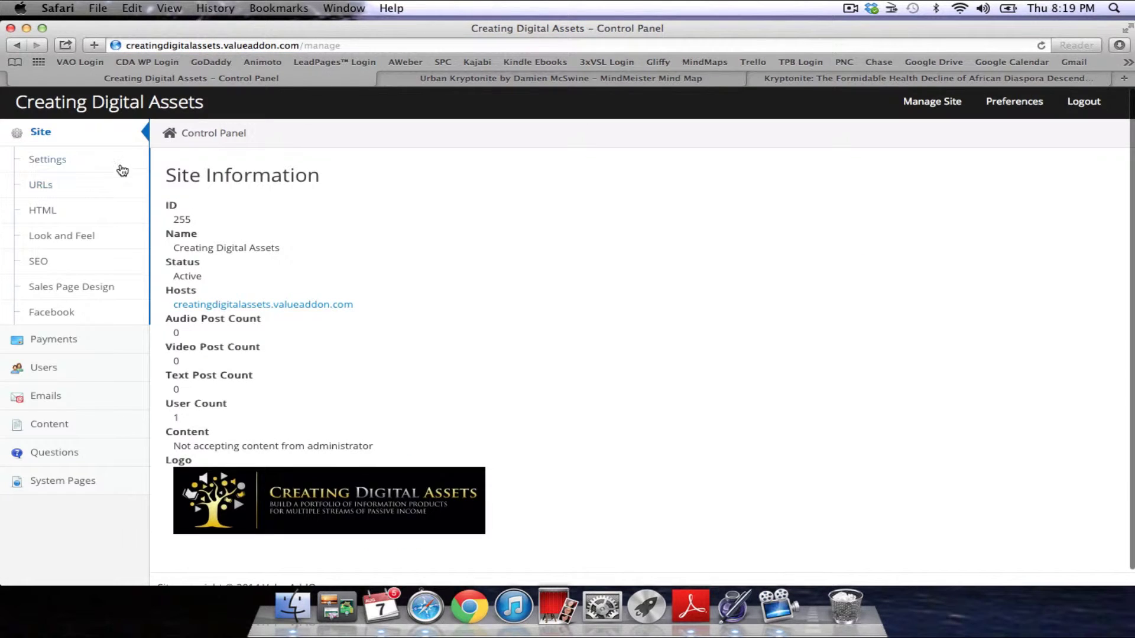
pyautogui.click(59, 424)
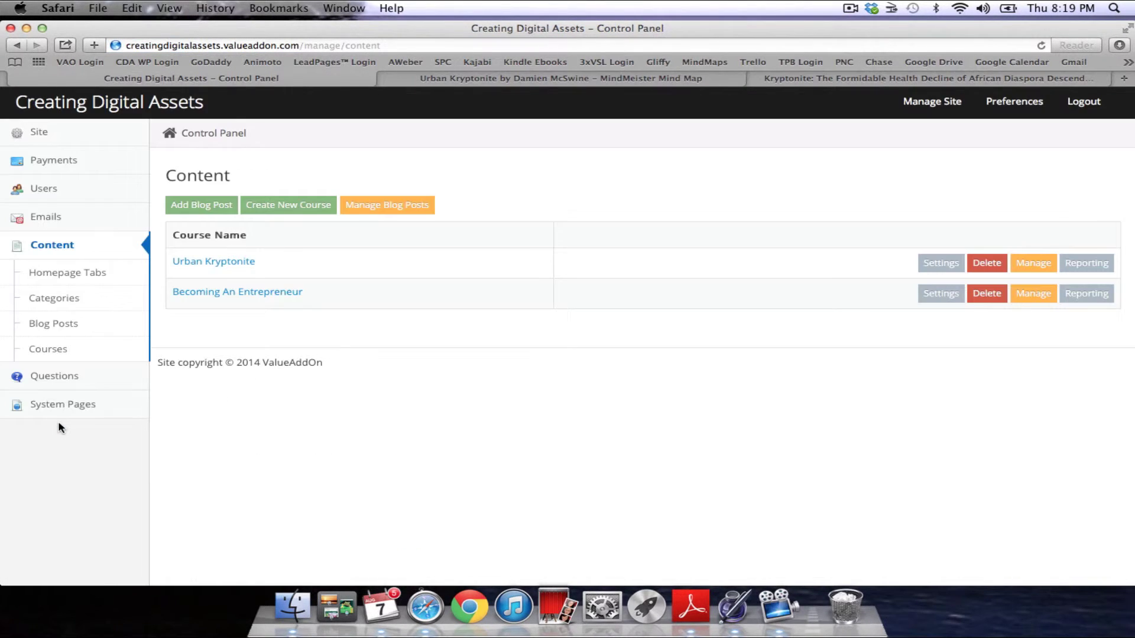
pyautogui.click(235, 266)
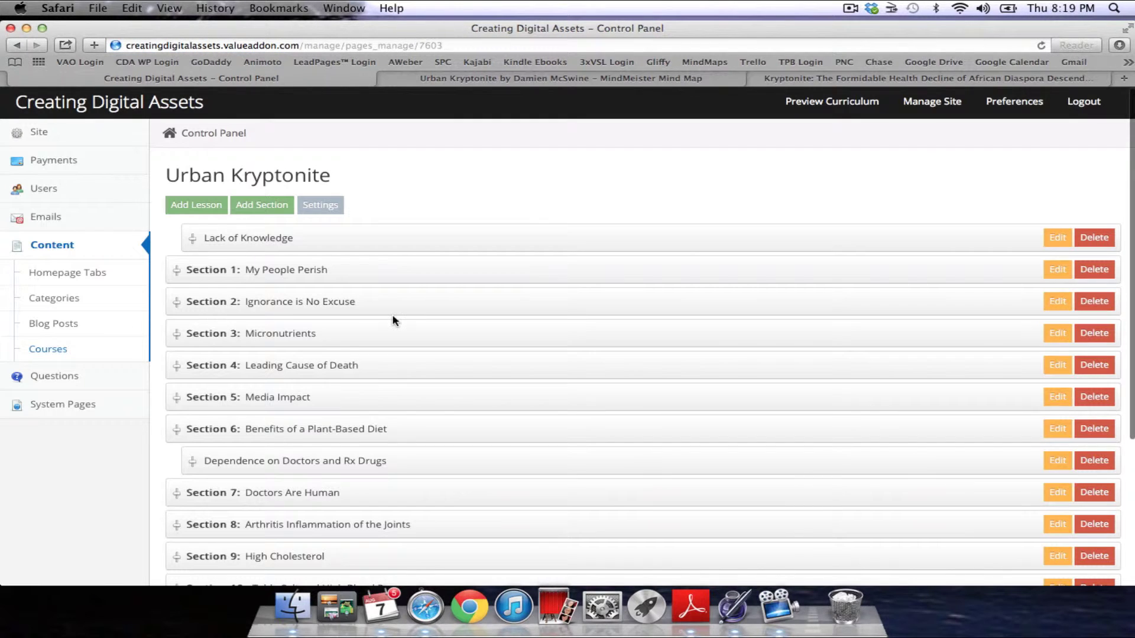
pyautogui.scroll(-5, 395, 320)
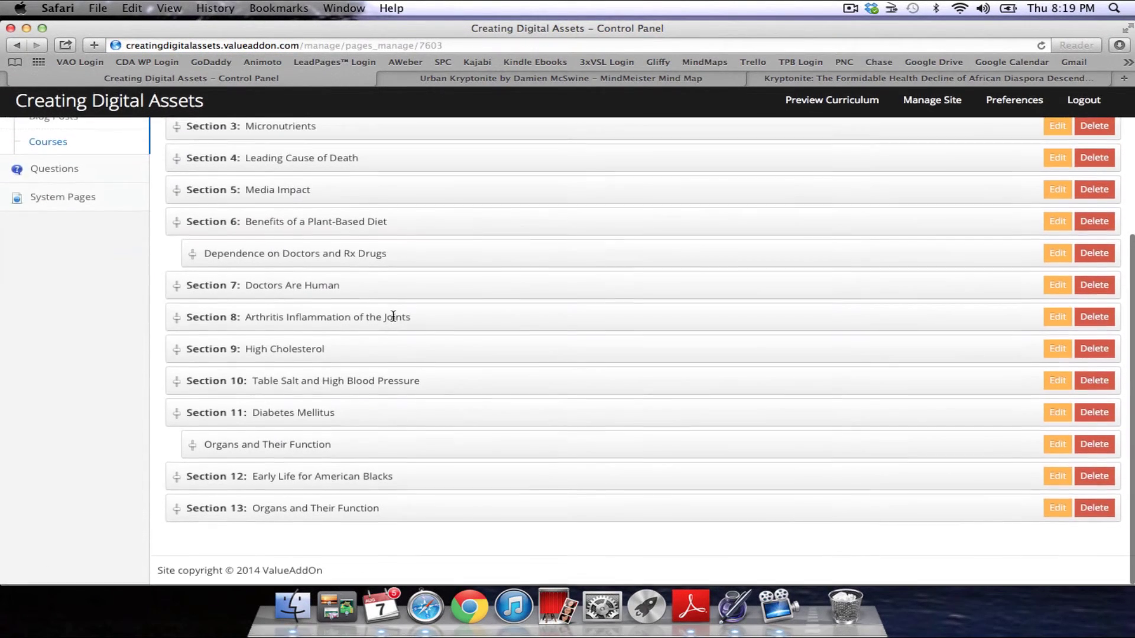
pyautogui.scroll(5, 548, 314)
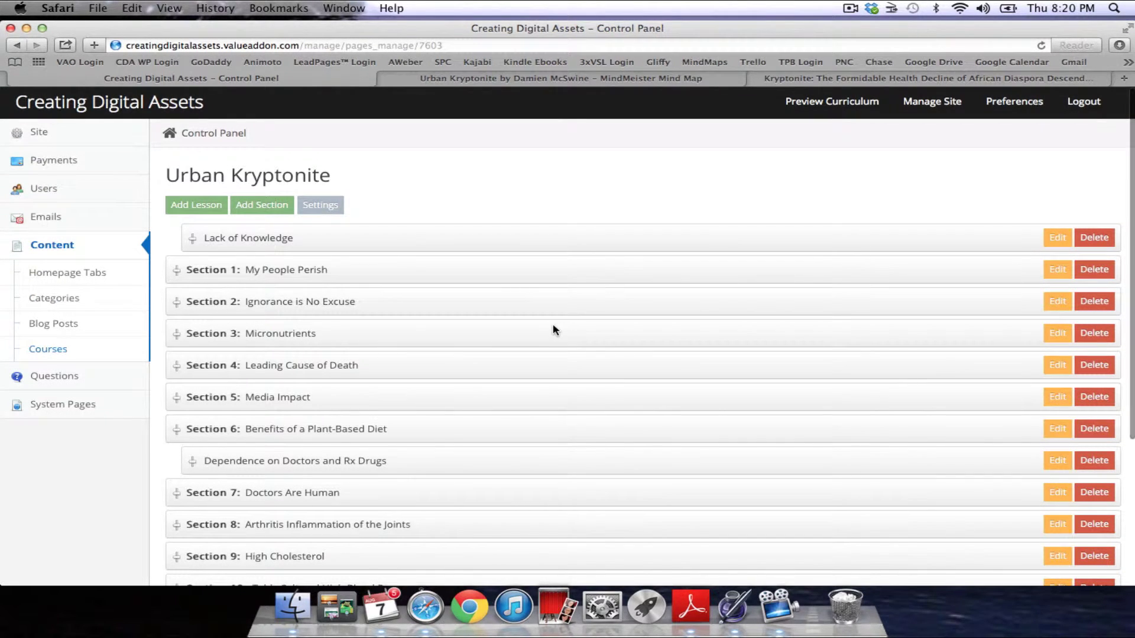
# - Revisit the book's Amazon page, and examine the chapters and subtopics in the Urban Kryptonite mind map in MindMeister
pyautogui.click(863, 79)
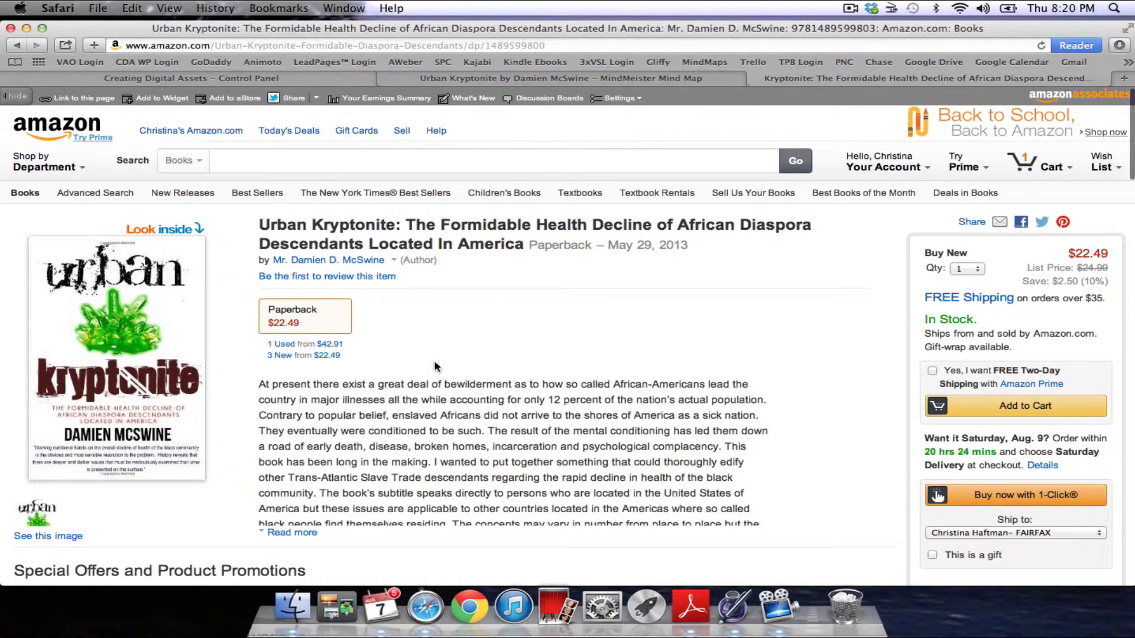
pyautogui.click(462, 81)
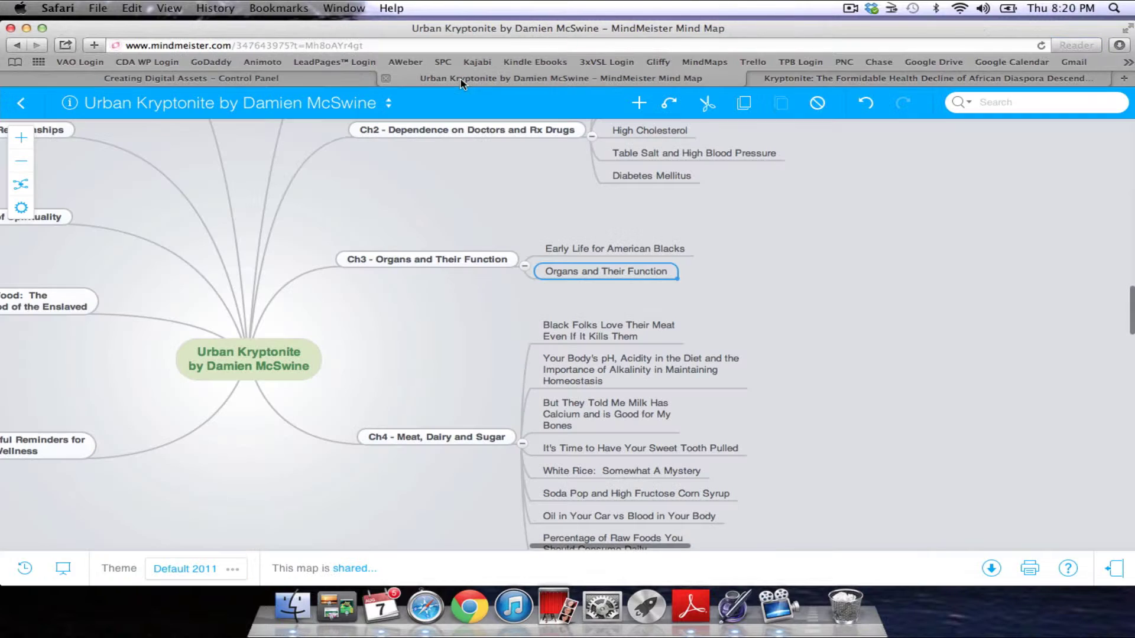
pyautogui.moveTo(392, 182); pyautogui.dragTo(636, 274)
pyautogui.moveTo(508, 275); pyautogui.dragTo(603, 407)
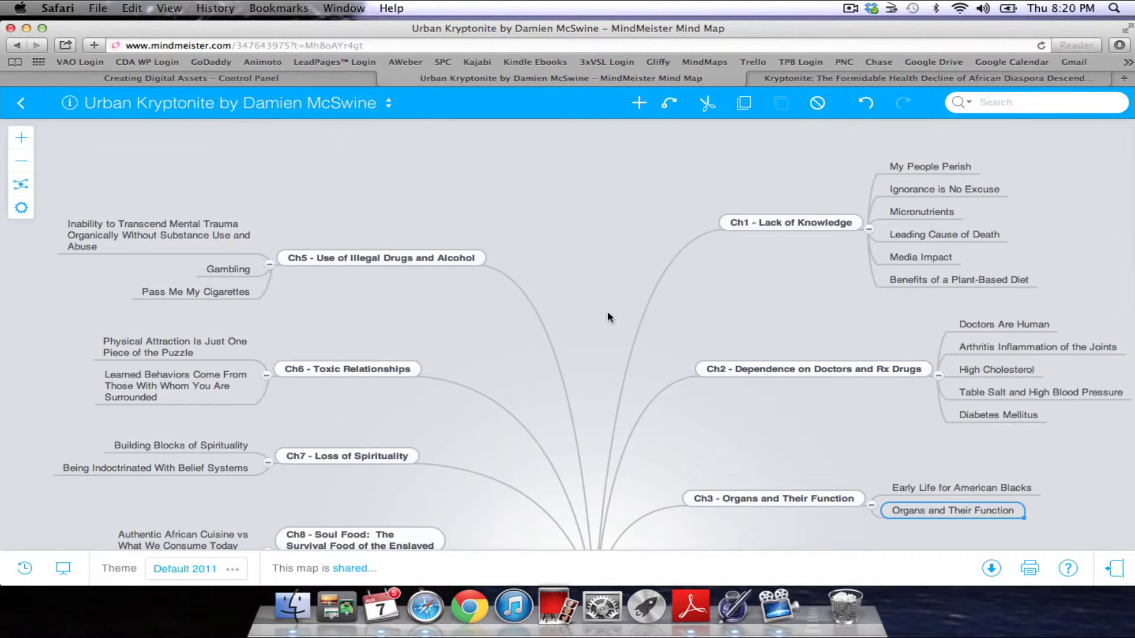
# - Return to the ValueAddOn control panel and review how the mind map's chapters and subtopics are laid out as course lessons and sections
pyautogui.click(314, 82)
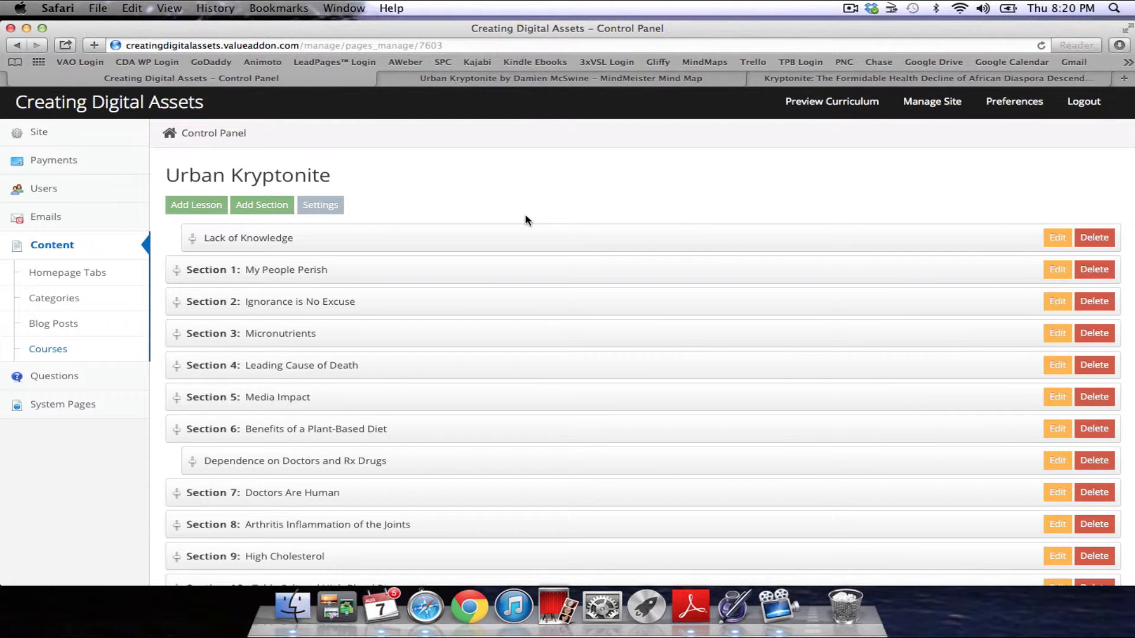
pyautogui.scroll(-3, 525, 216)
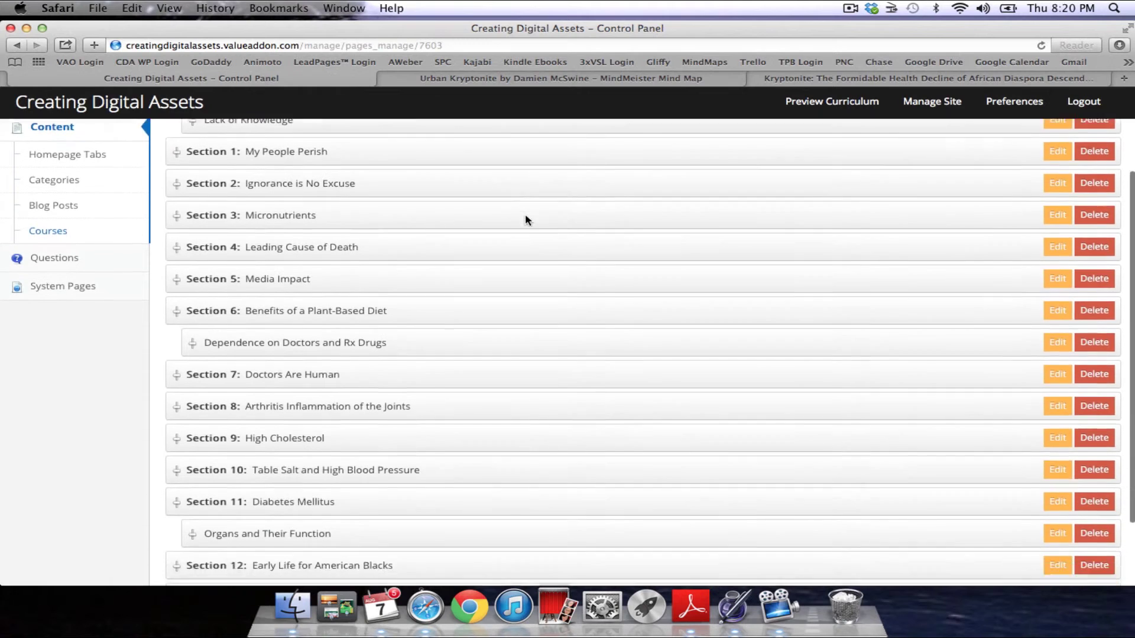
pyautogui.scroll(-3, 526, 220)
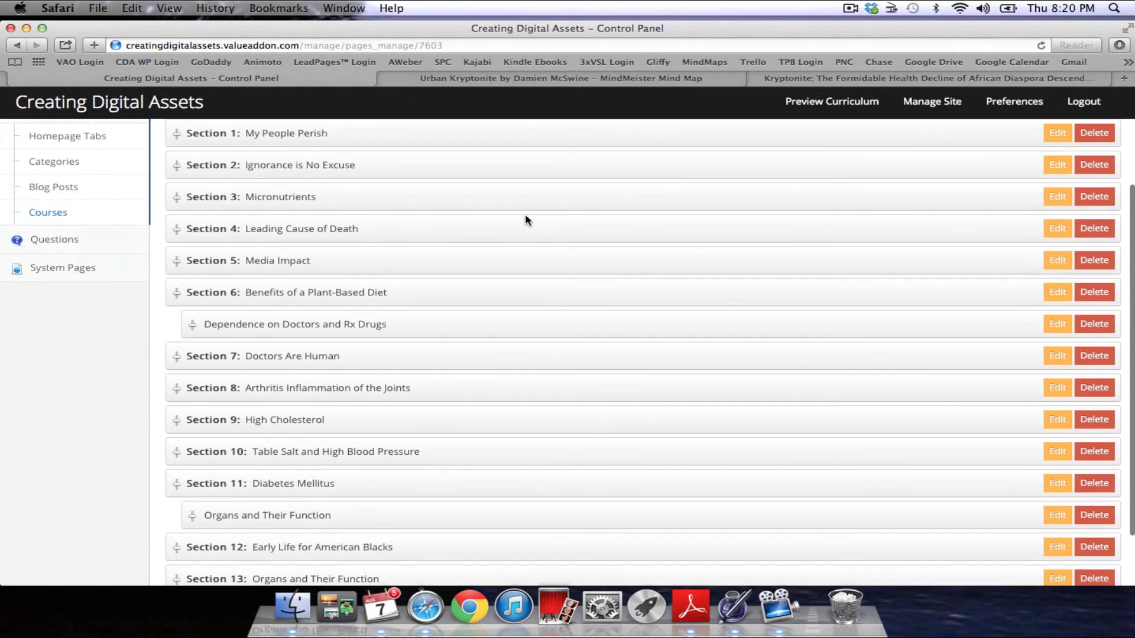
pyautogui.scroll(5, 525, 220)
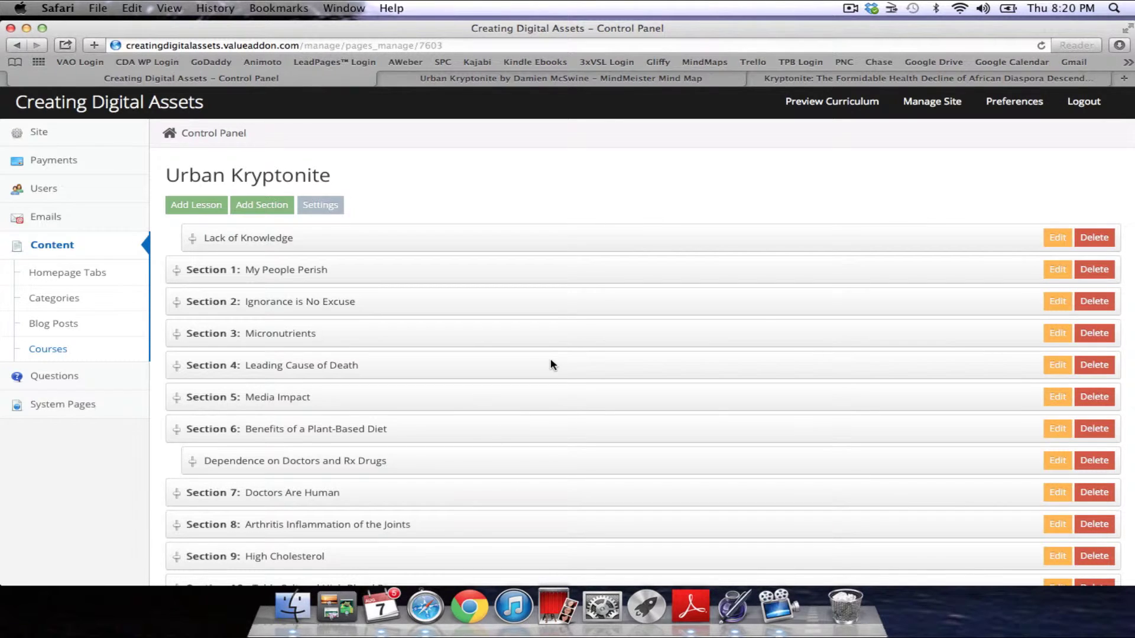
pyautogui.scroll(-3, 551, 364)
pyautogui.scroll(3, 551, 364)
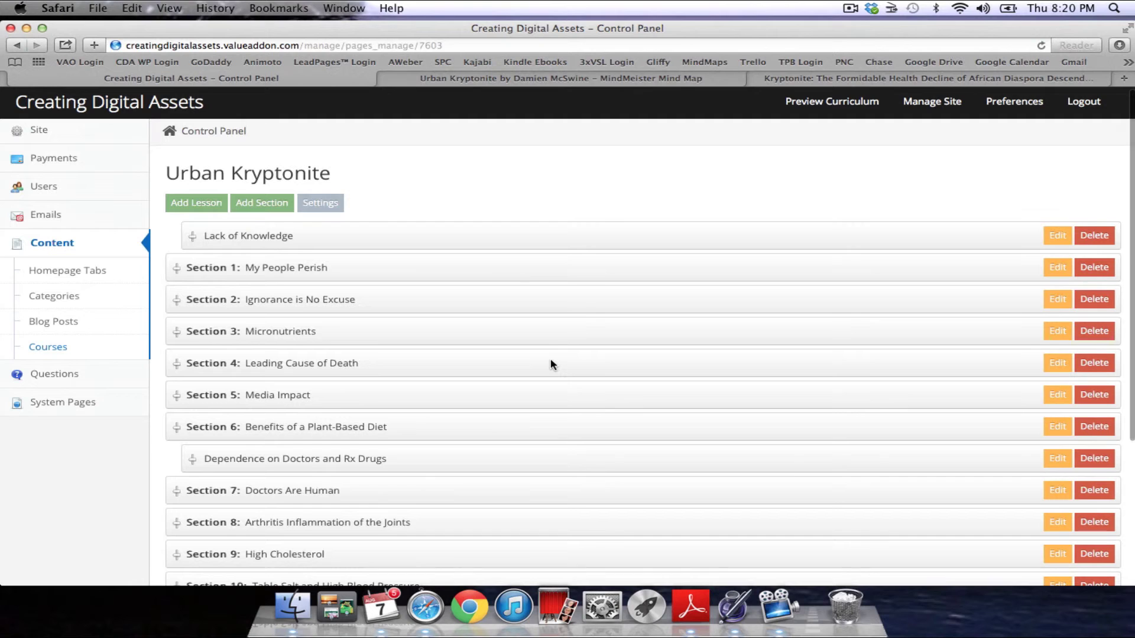
pyautogui.scroll(1, 551, 364)
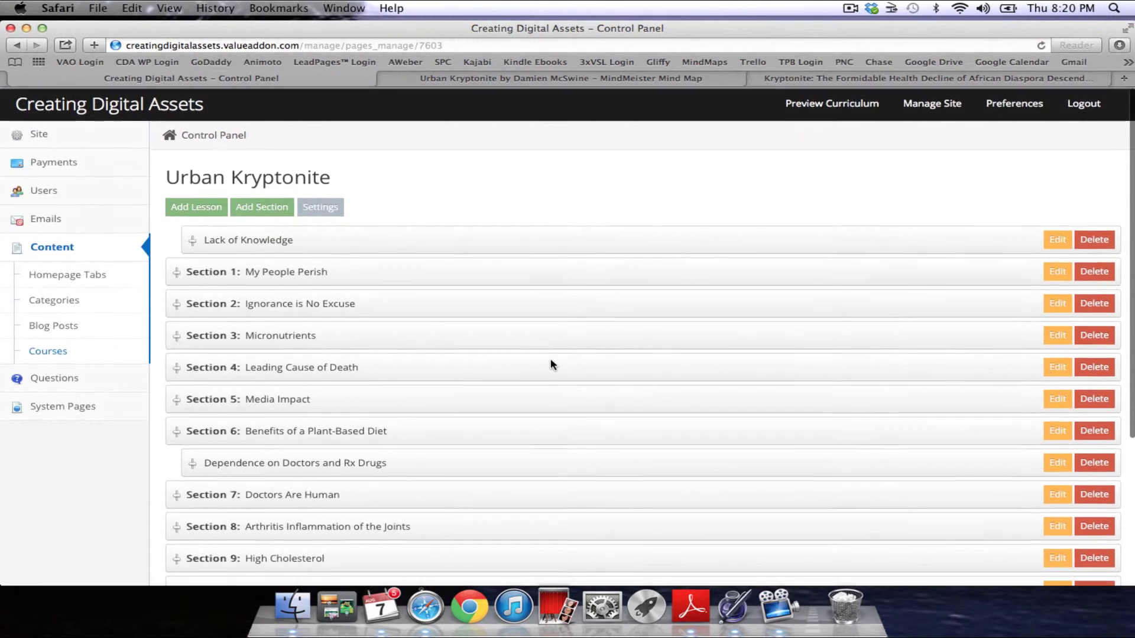